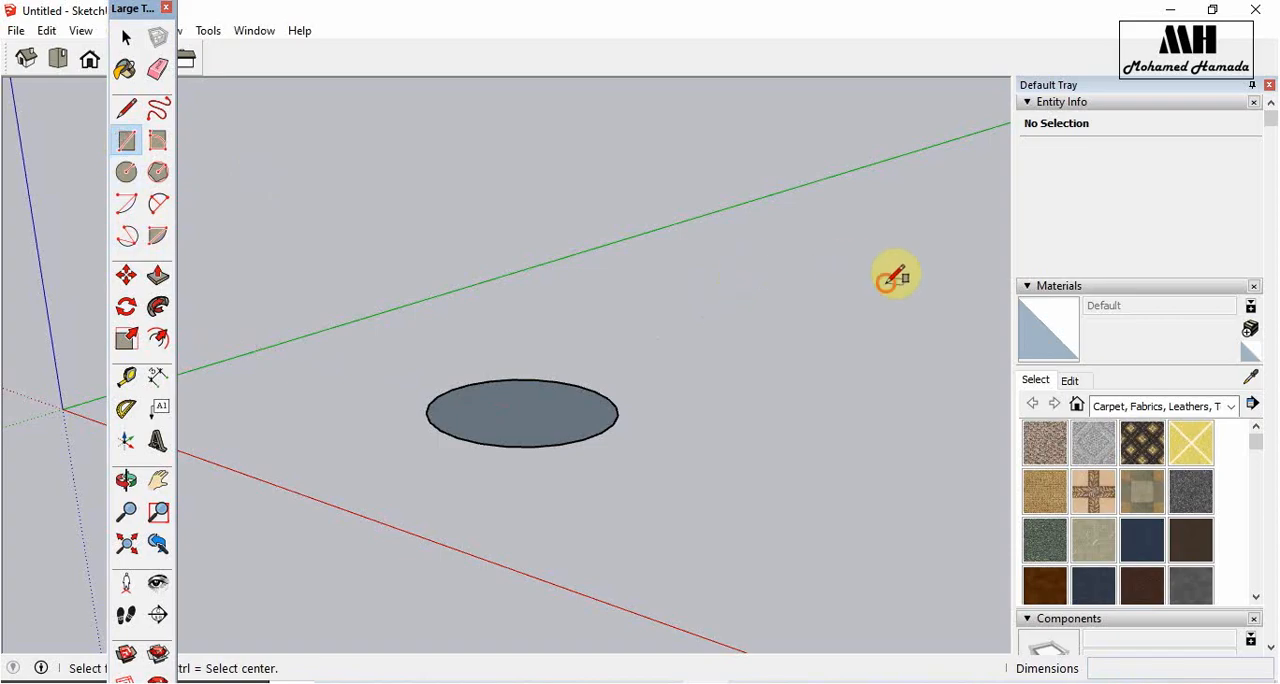
# - Draw a rectangle of about 439 by 1710 m on the ground beside the circle
pyautogui.click(885, 283)
pyautogui.click(907, 470)
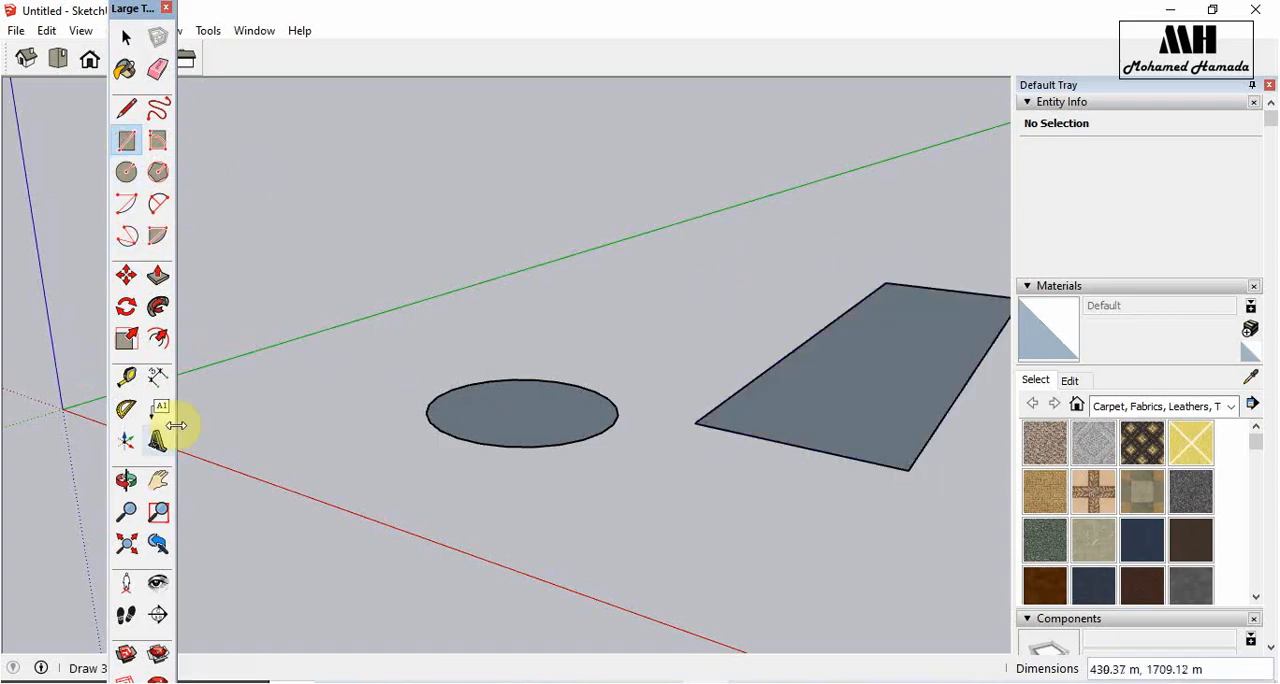
# - Offset the circle's edge inward by 30 m to form a concentric inner circle
pyautogui.click(158, 340)
pyautogui.scroll(2, 672, 440)
pyautogui.scroll(1, 672, 440)
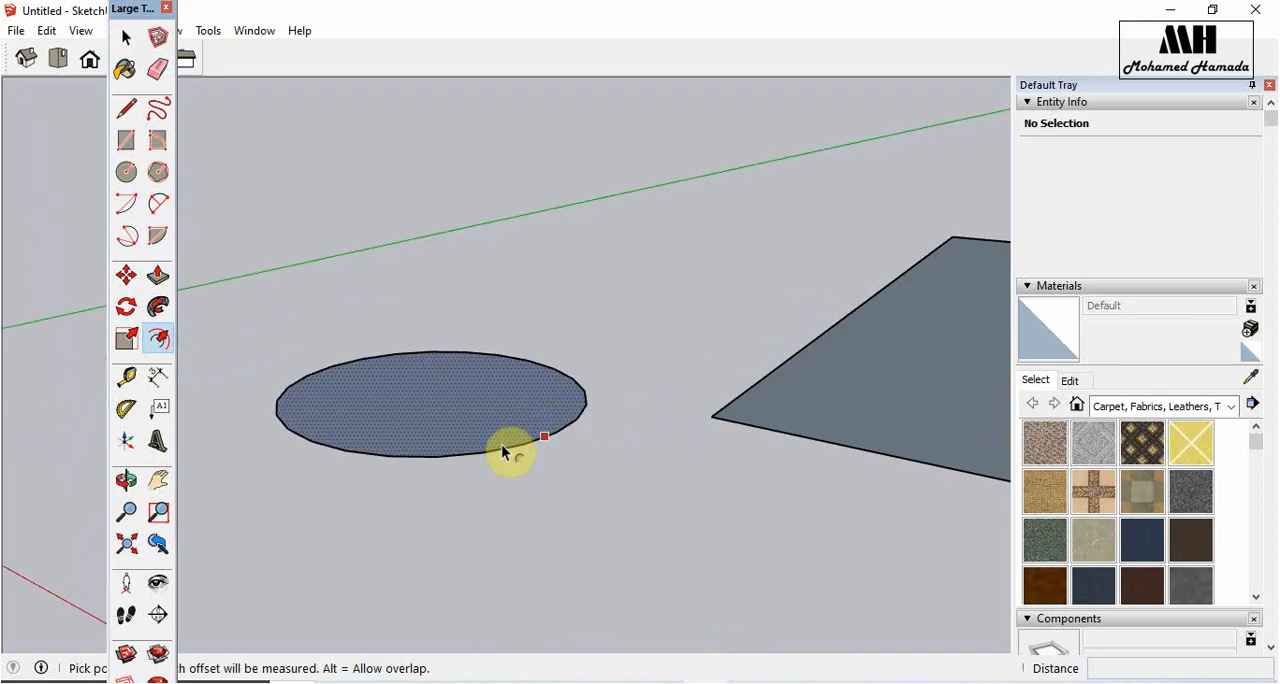
pyautogui.click(481, 456)
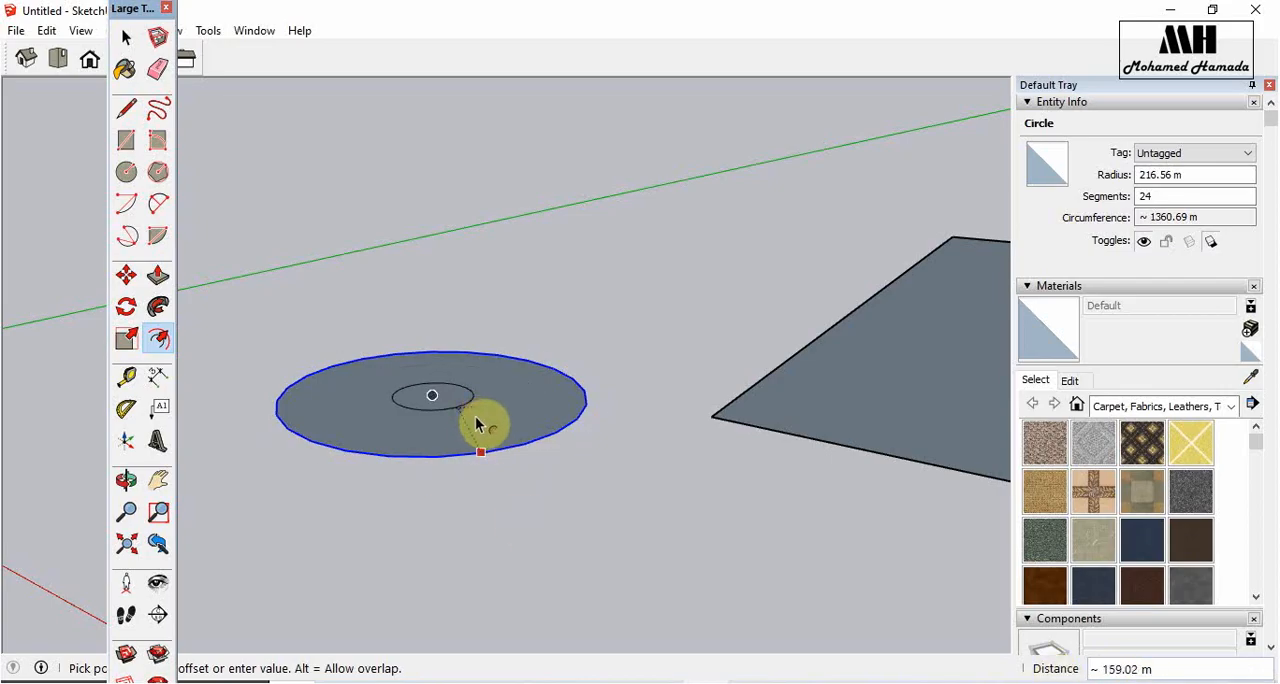
pyautogui.press('Return')
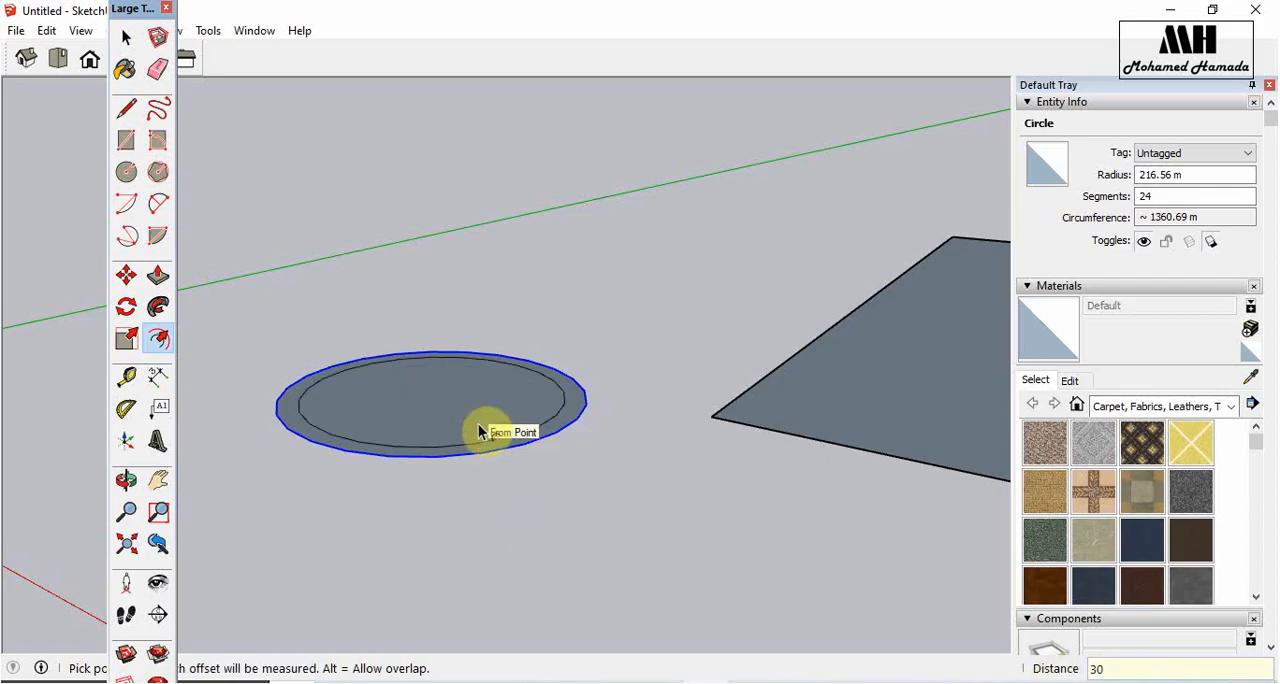
pyautogui.press('Escape')
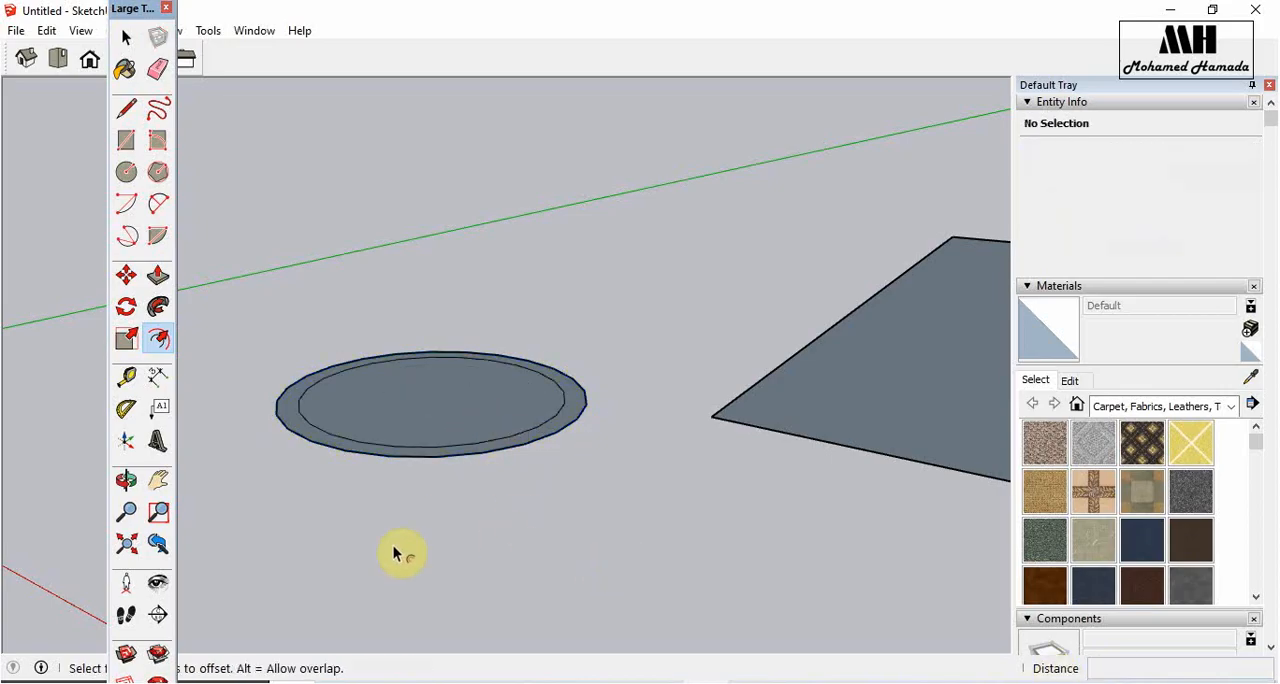
pyautogui.scroll(-2, 392, 555)
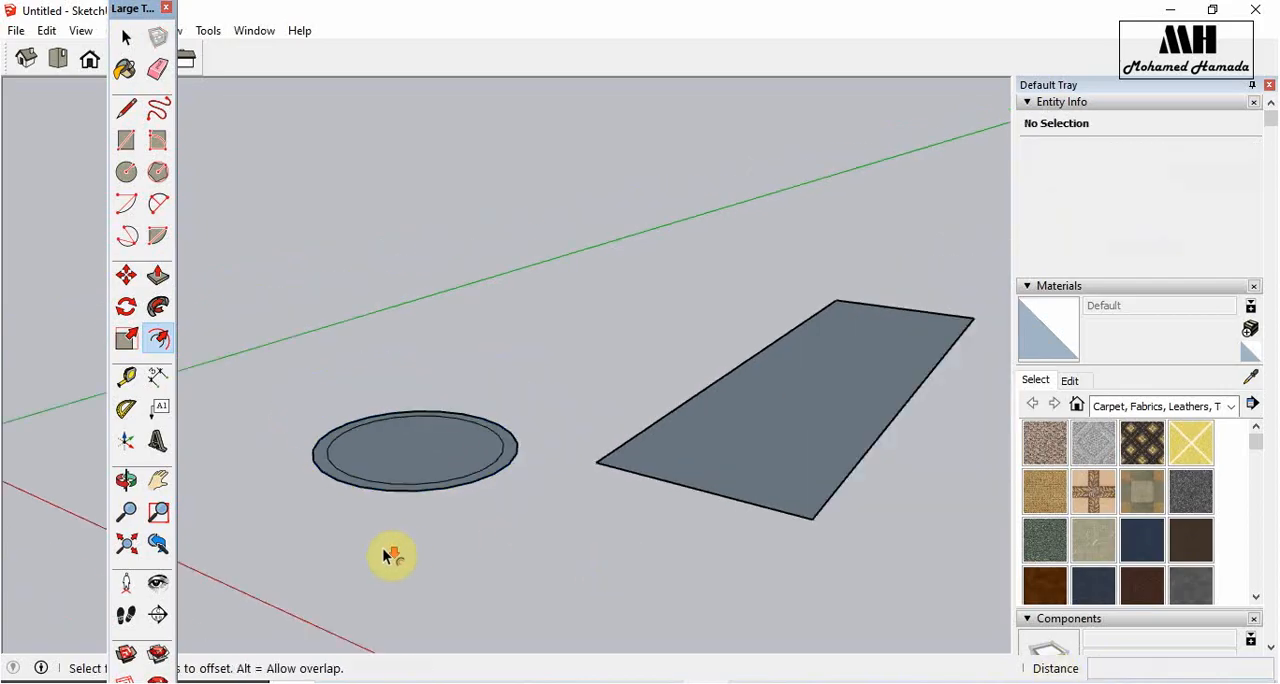
pyautogui.scroll(2, 478, 508)
pyautogui.click(463, 484)
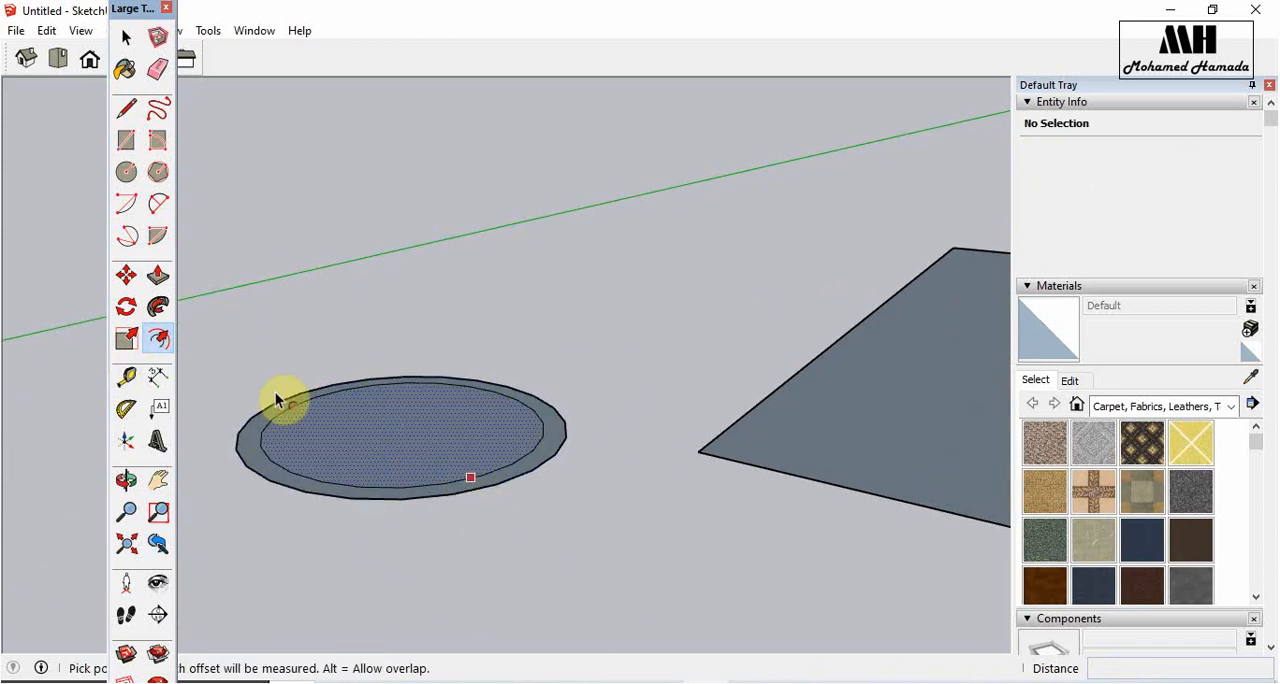
# - Push/Pull the inner circle upward into a cylinder, then raise its top face by about another 336 m
pyautogui.click(160, 277)
pyautogui.moveTo(400, 435); pyautogui.dragTo(400, 263)
pyautogui.scroll(-3, 491, 534)
pyautogui.press('o')
pyautogui.moveTo(443, 537); pyautogui.dragTo(509, 577)
pyautogui.moveTo(663, 546); pyautogui.dragTo(485, 549)
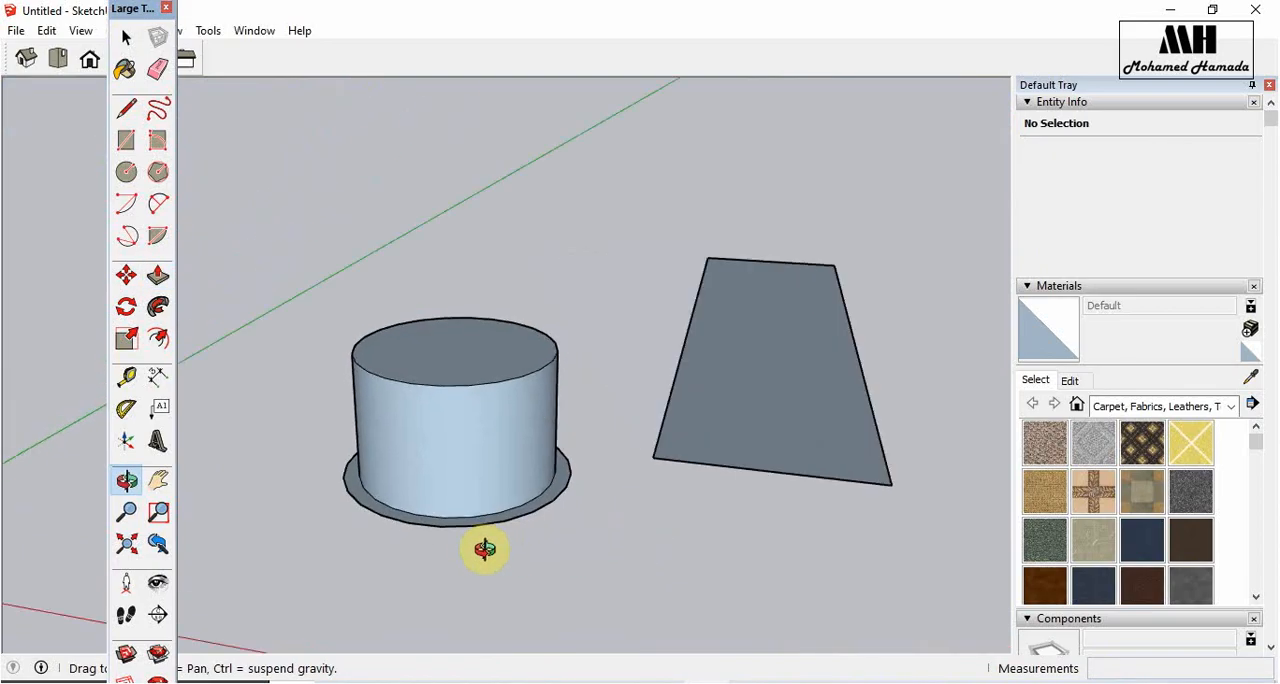
pyautogui.moveTo(485, 549); pyautogui.dragTo(420, 553, button='middle')
pyautogui.moveTo(462, 339); pyautogui.dragTo(495, 250)
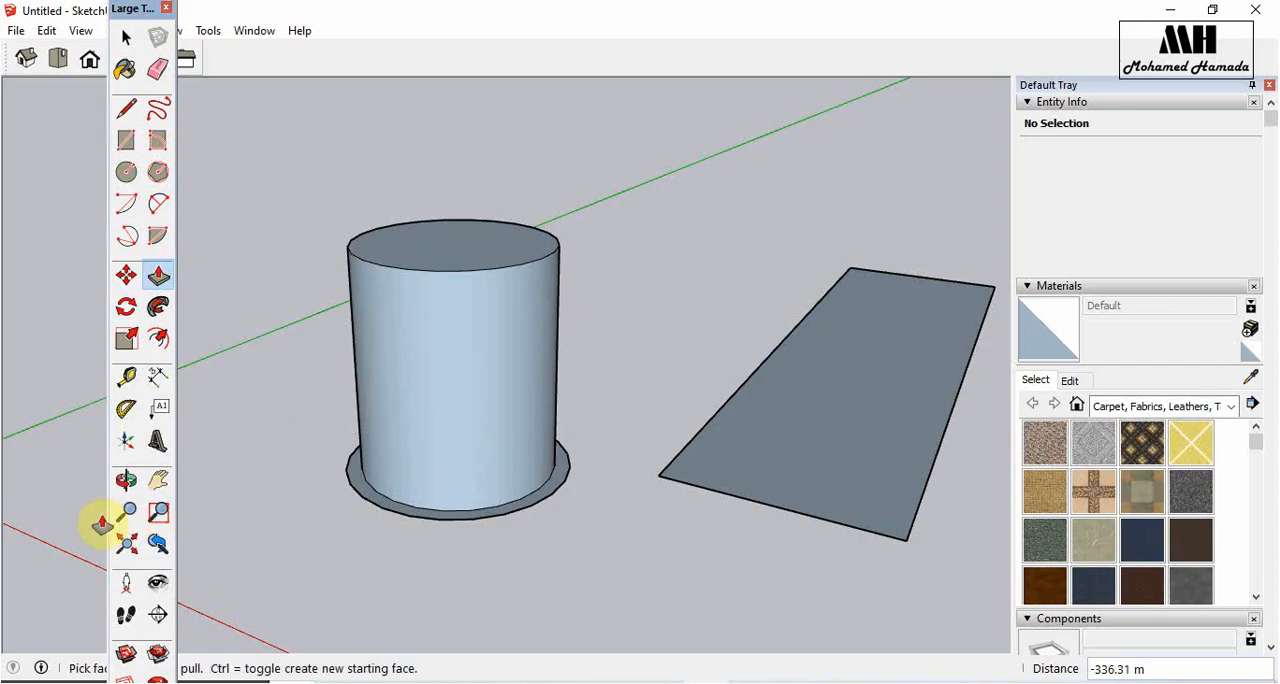
# - Offset the rectangle's edges inward by 100 m to form a smaller rectangle inside it
pyautogui.click(158, 481)
pyautogui.moveTo(740, 449); pyautogui.dragTo(297, 485)
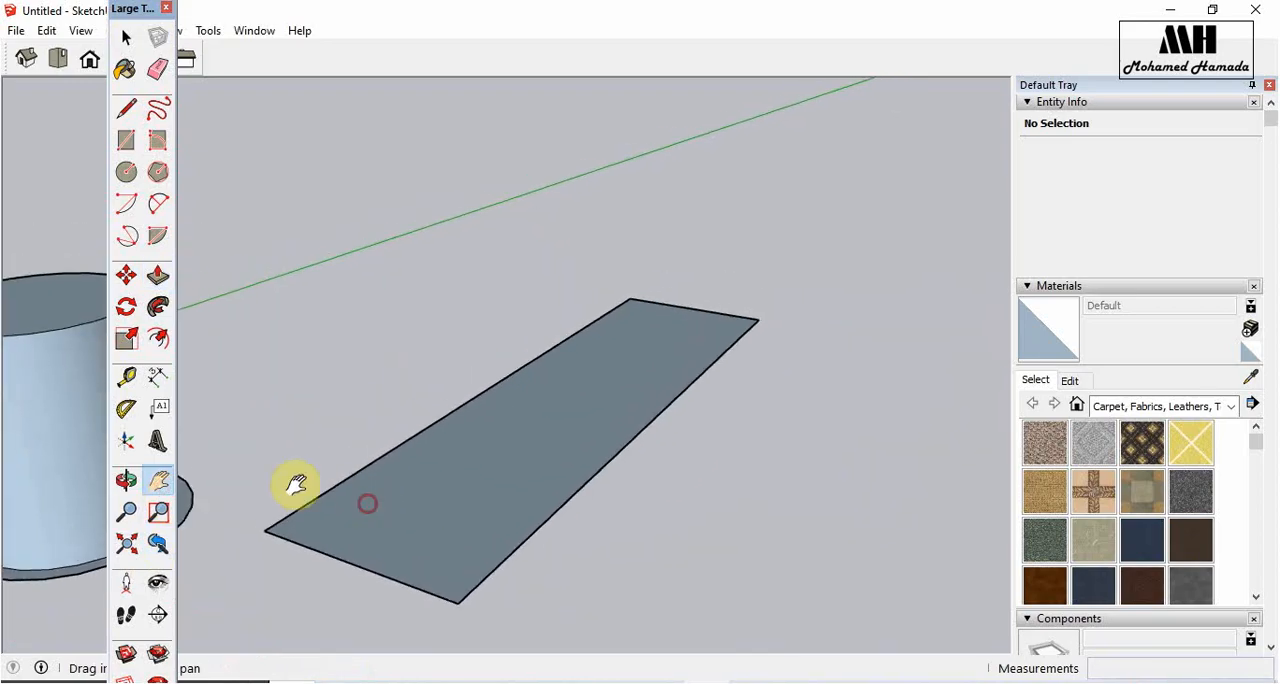
pyautogui.click(166, 352)
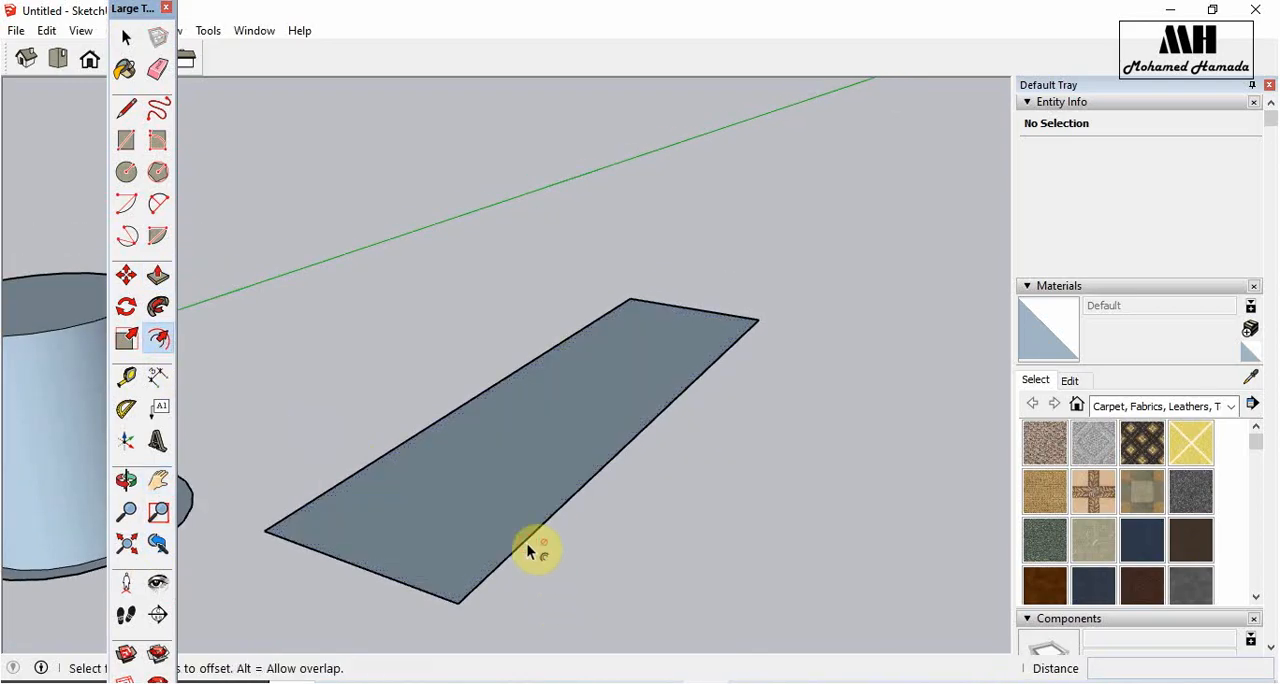
pyautogui.click(527, 535)
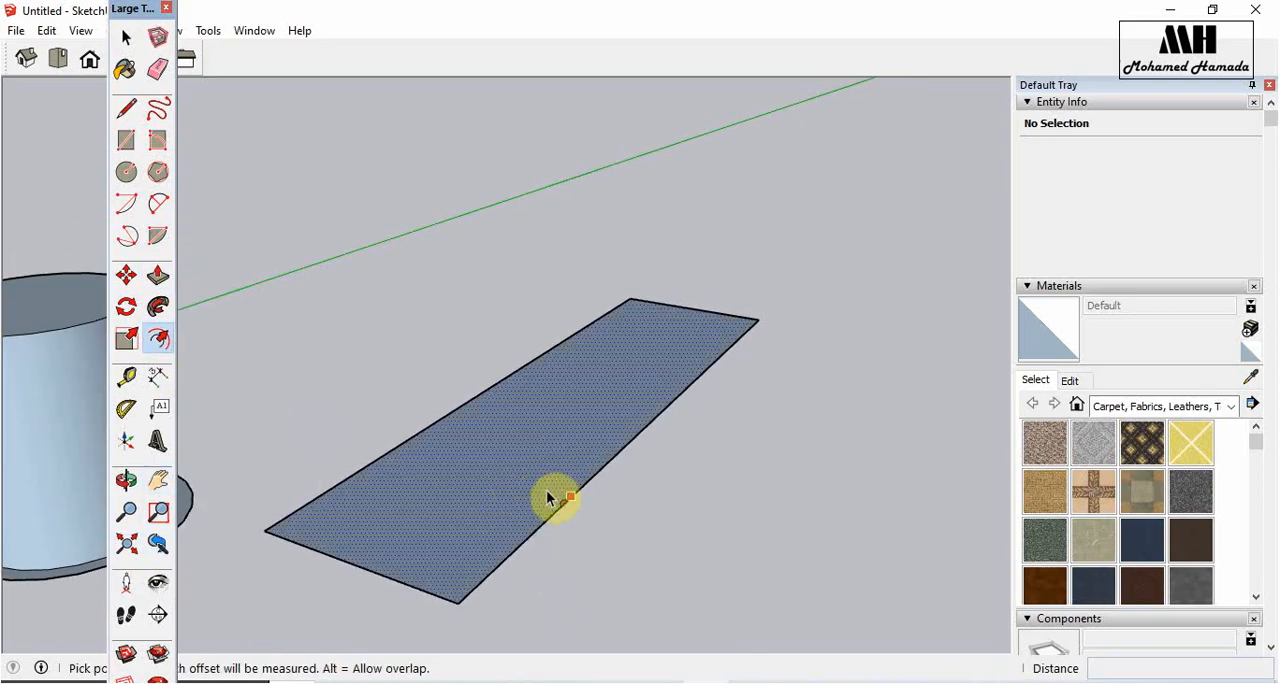
pyautogui.click(553, 500)
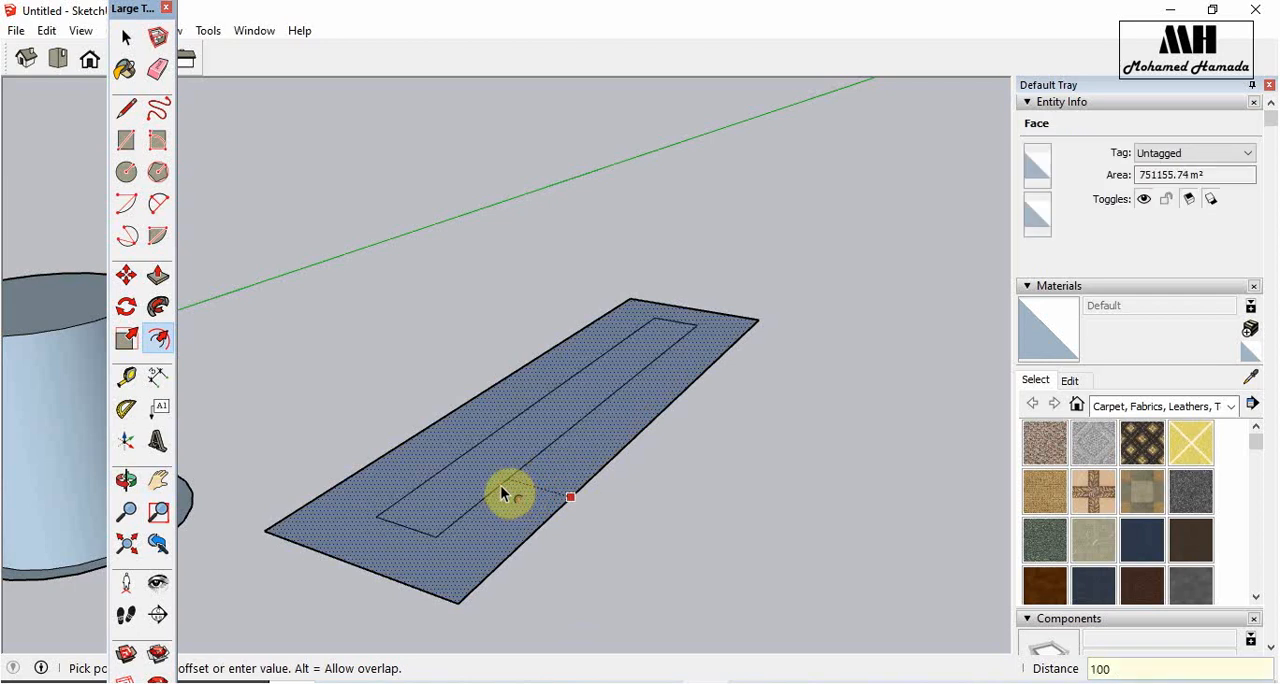
pyautogui.press('Return')
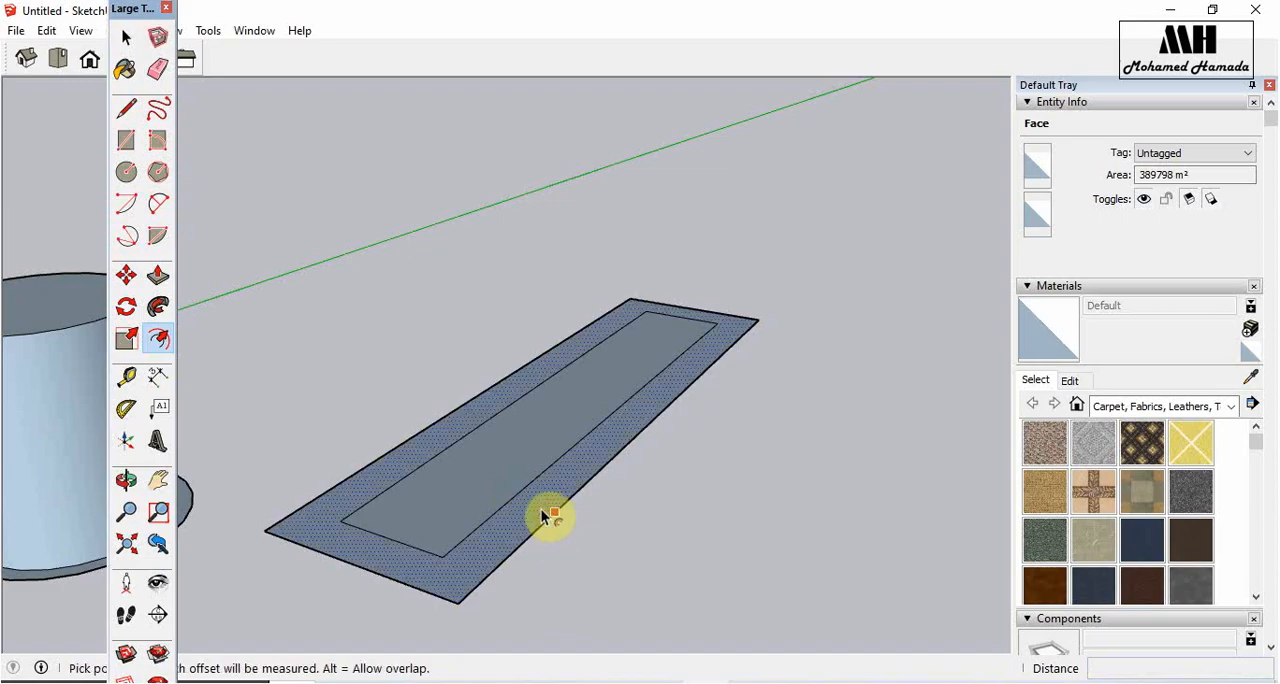
# - Offset the rectangle's outer boundary outward twice to form two more concentric borders around it
pyautogui.click(552, 512)
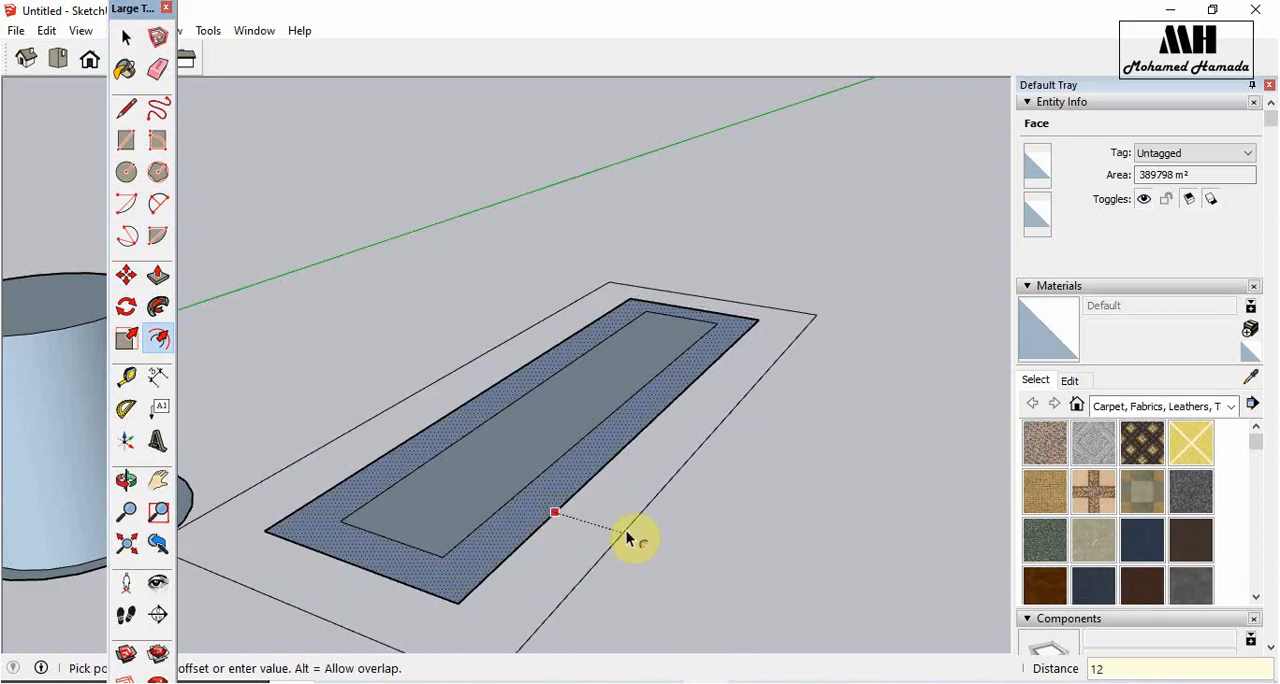
pyautogui.press('Return')
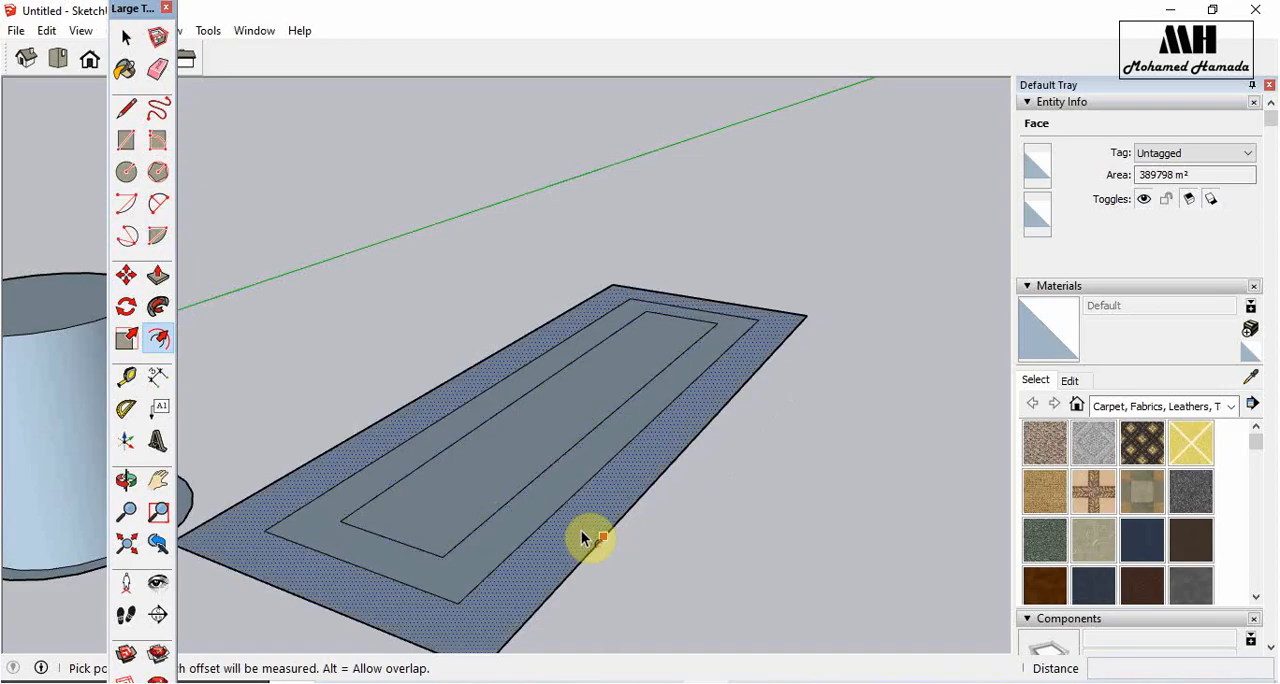
pyautogui.click(599, 540)
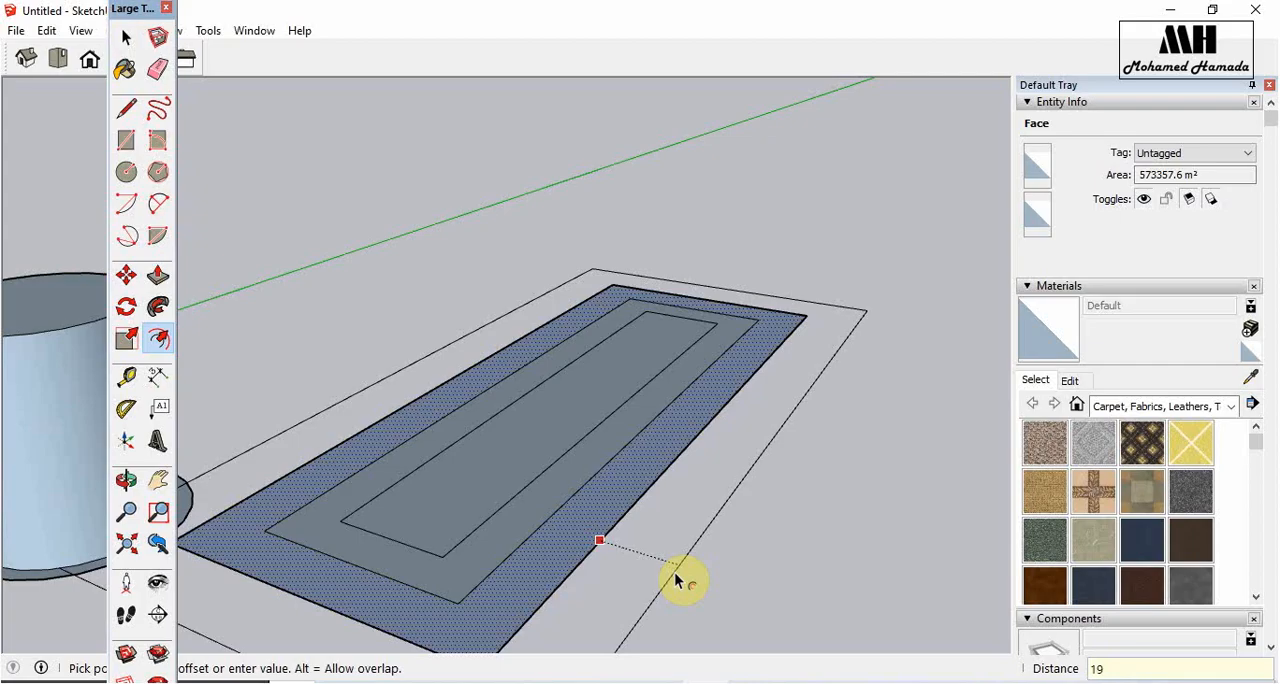
pyautogui.press('Return')
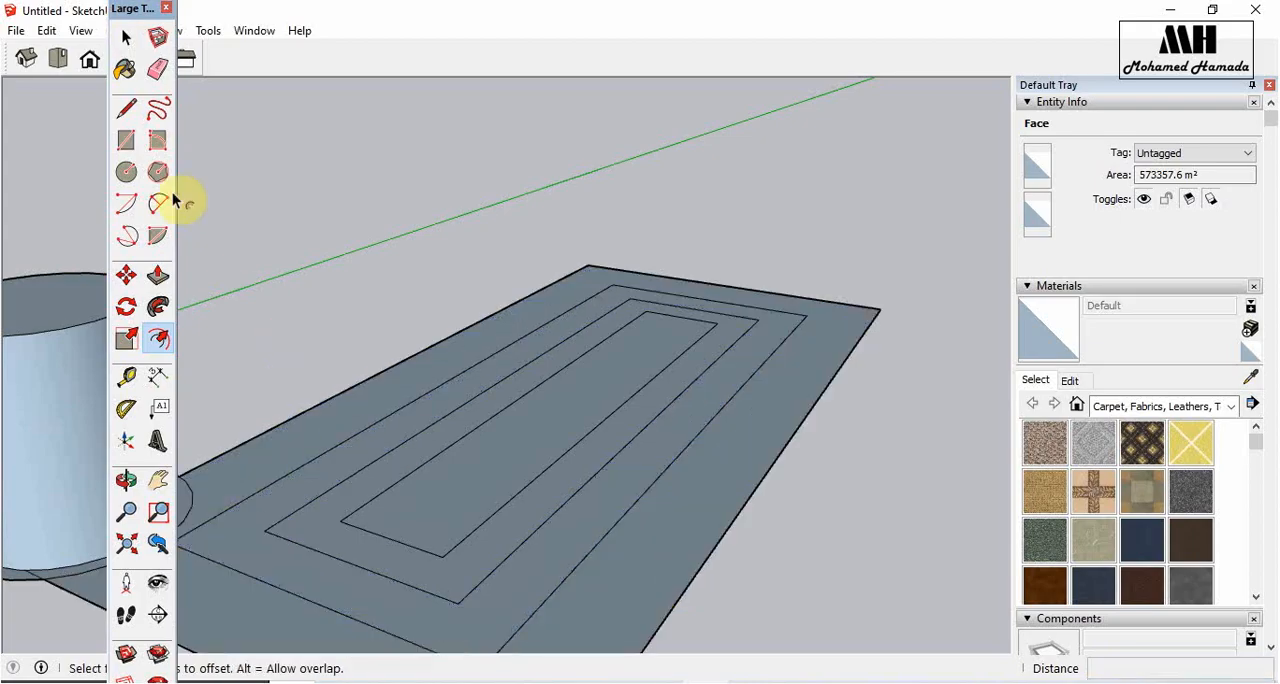
# - Push the innermost rectangle down into a recess and pull the border around it up into a raised wall
pyautogui.click(157, 280)
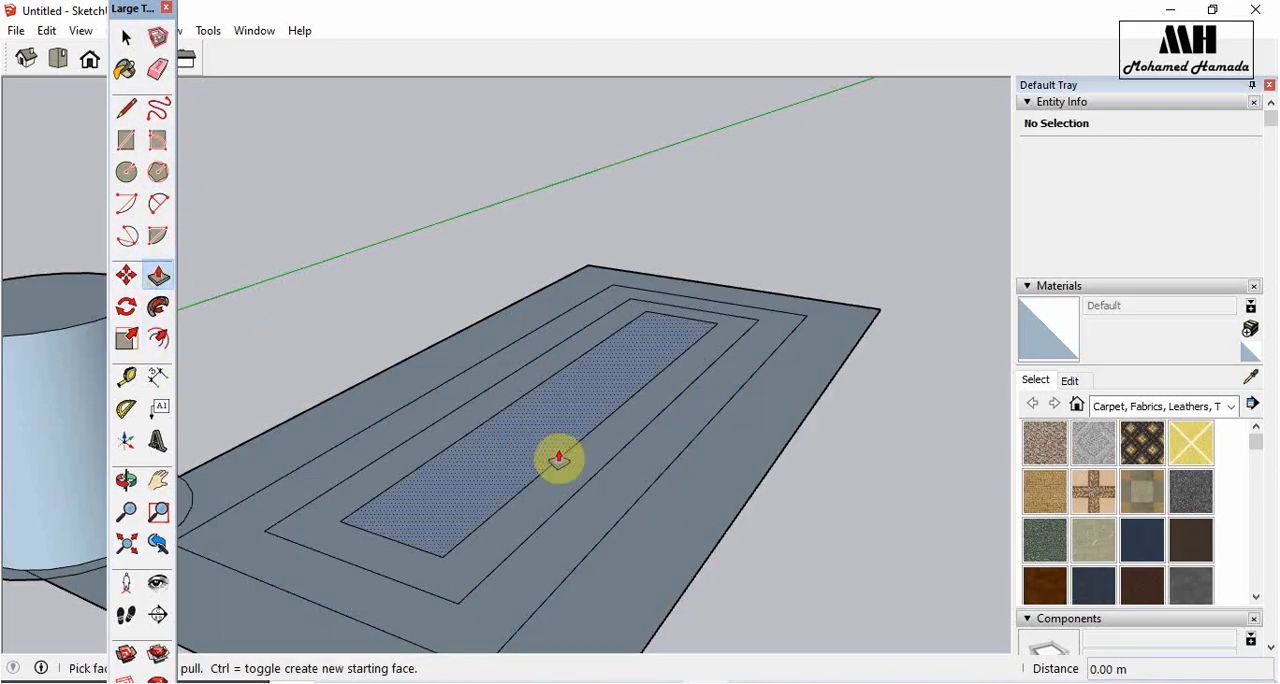
pyautogui.click(545, 455)
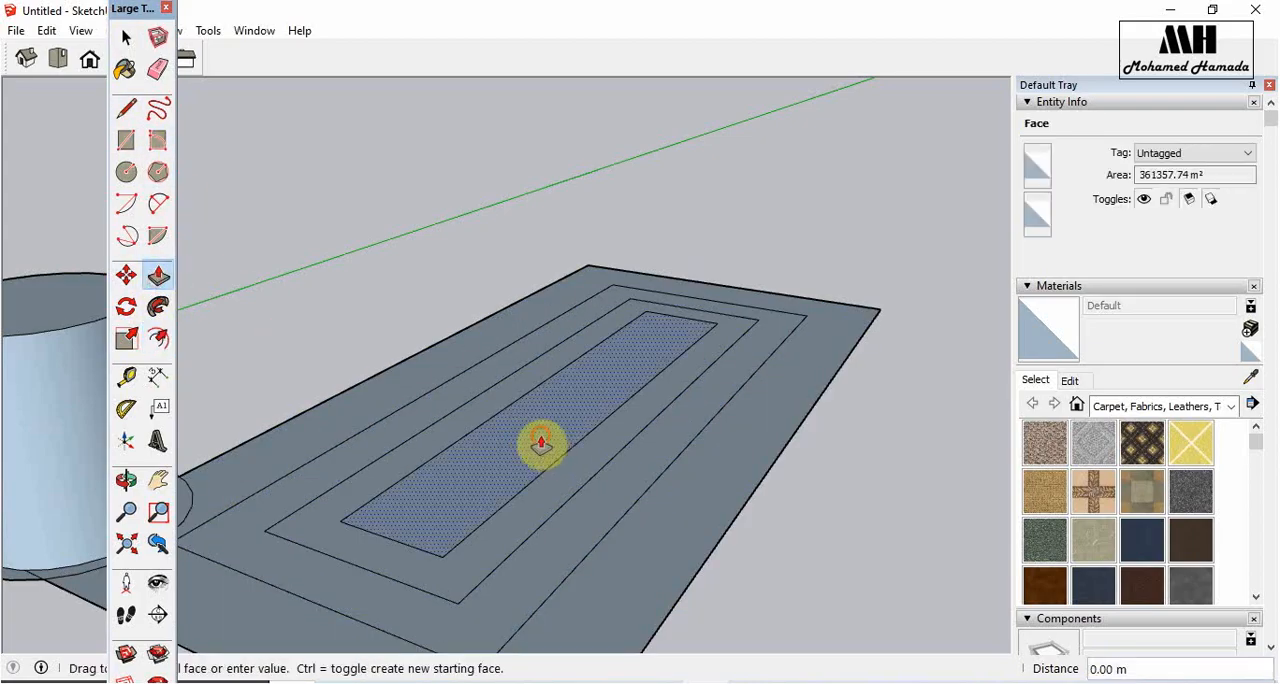
pyautogui.click(478, 506)
pyautogui.click(612, 440)
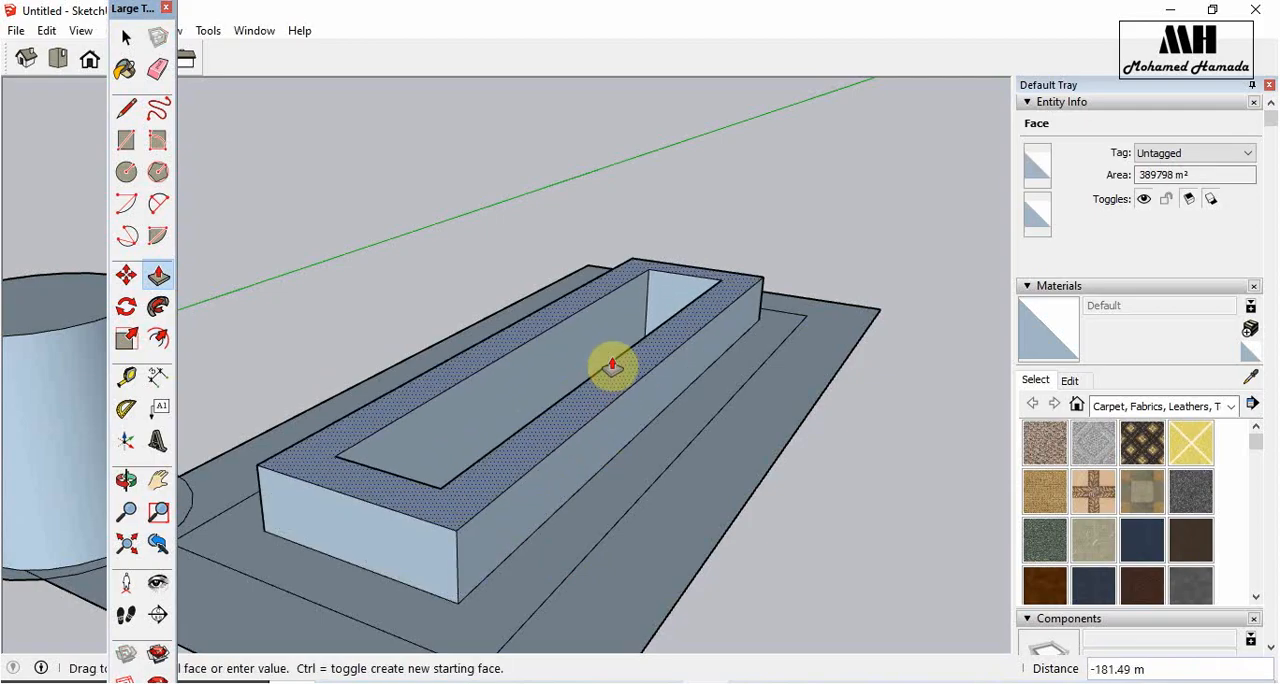
pyautogui.click(652, 327)
# - Push the border outside the raised wall downward and pull the outermost border up 185 m
pyautogui.click(663, 423)
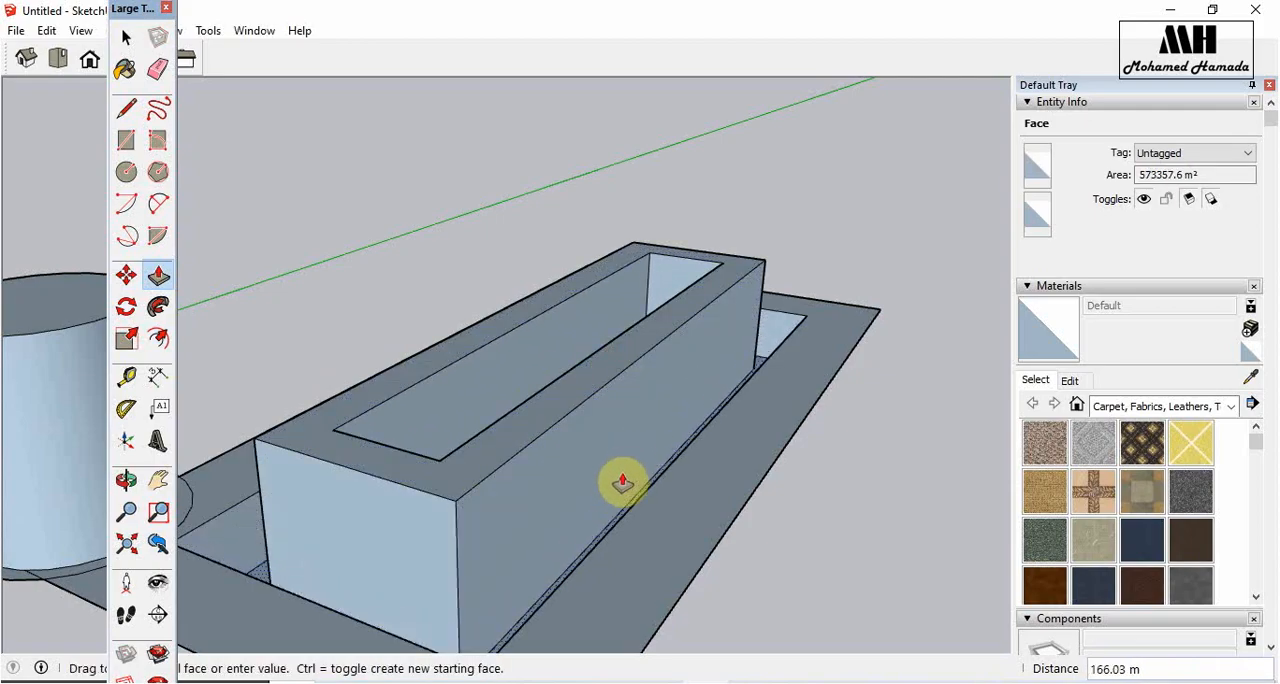
pyautogui.click(742, 380)
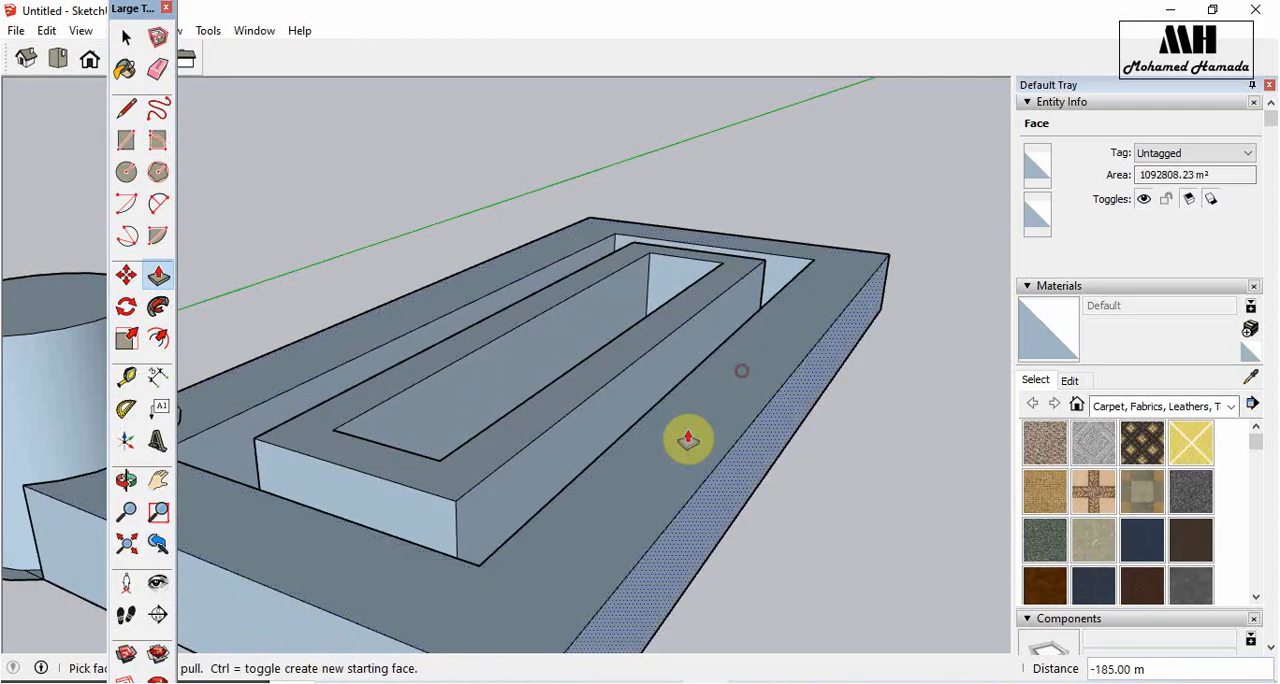
pyautogui.moveTo(686, 437); pyautogui.dragTo(745, 425, button='middle')
pyautogui.scroll(-4, 654, 309)
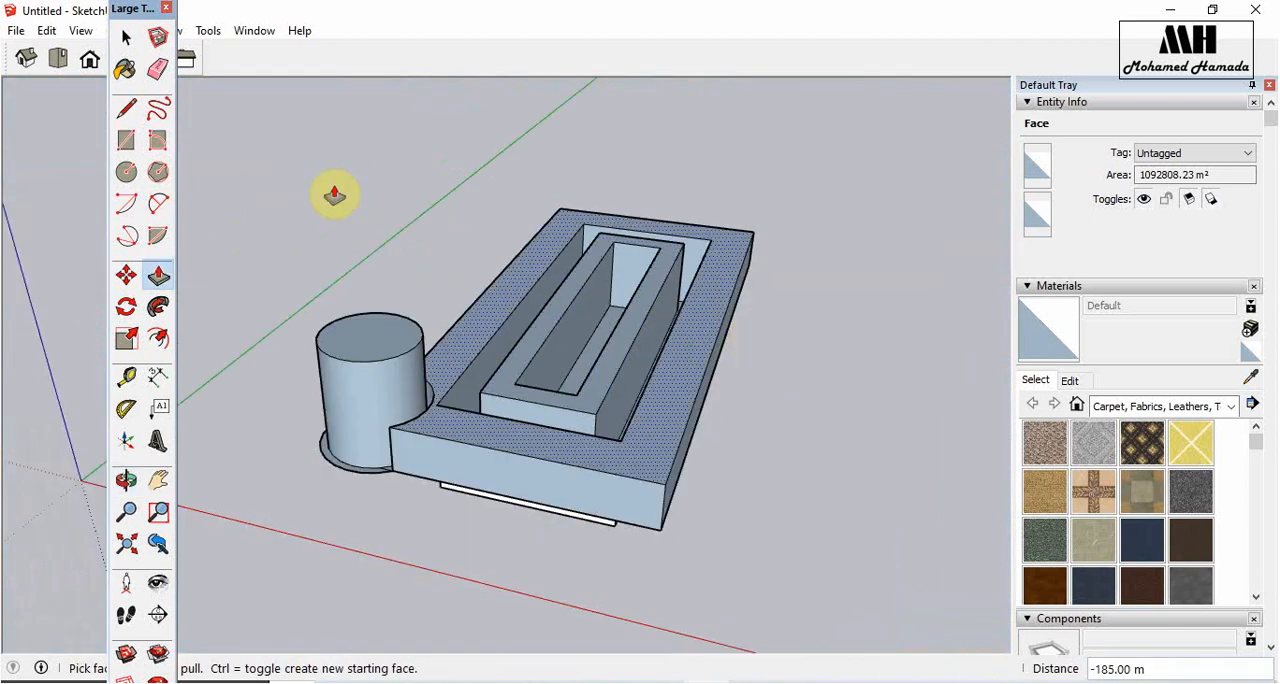
# - Select the cylinder and the stepped rectangular solid and delete them to clear the model
pyautogui.press('space')
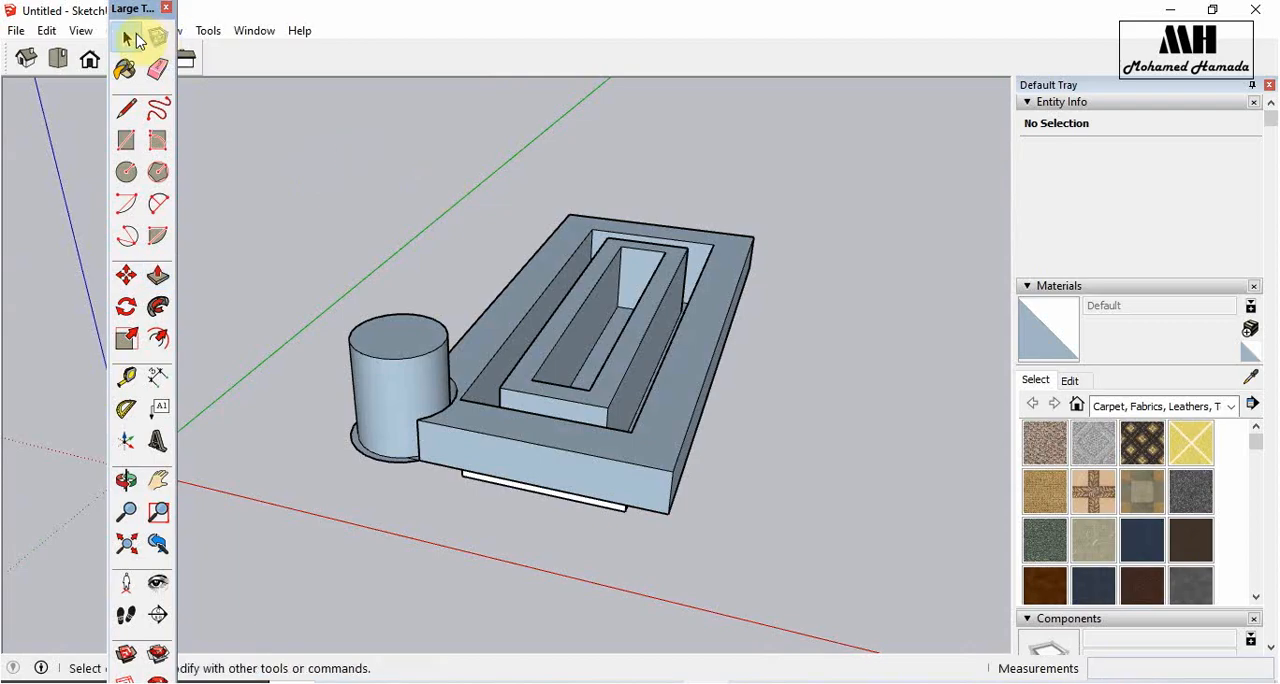
pyautogui.moveTo(814, 166); pyautogui.dragTo(279, 539)
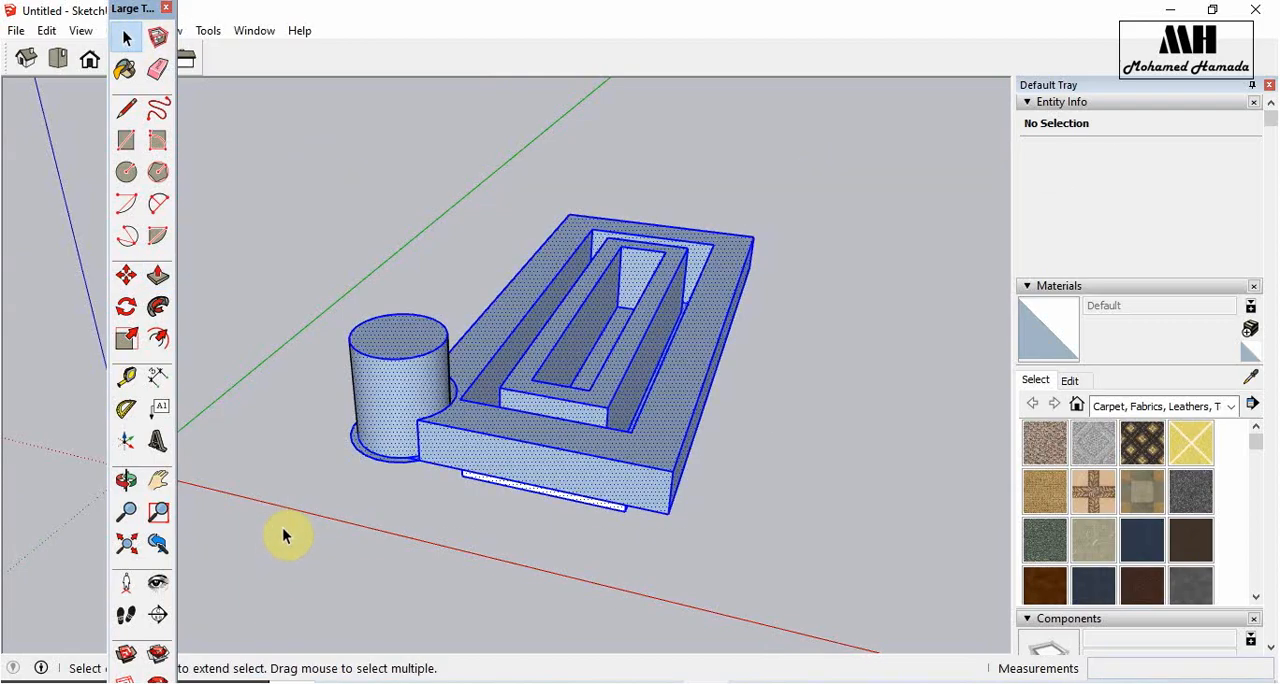
pyautogui.press('Delete')
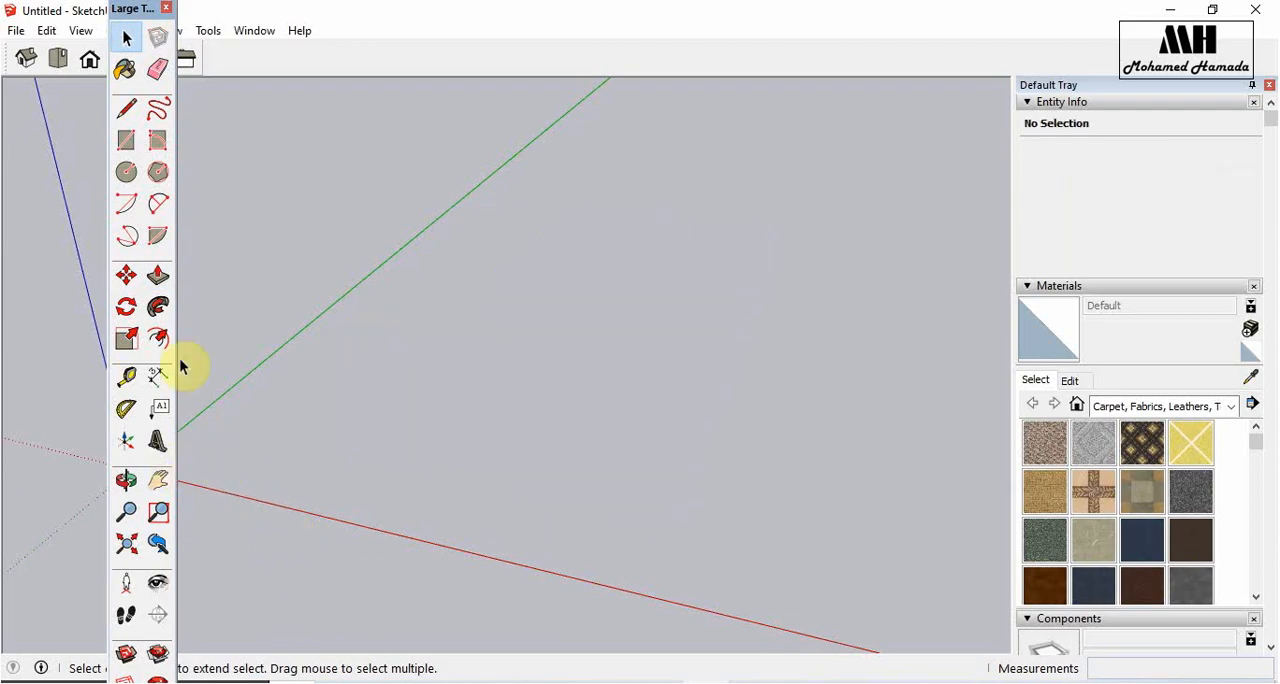
# - Draw a rectangle on the ground between the red and green axes and pull it up into a box about 694 m high
pyautogui.click(126, 138)
pyautogui.click(643, 341)
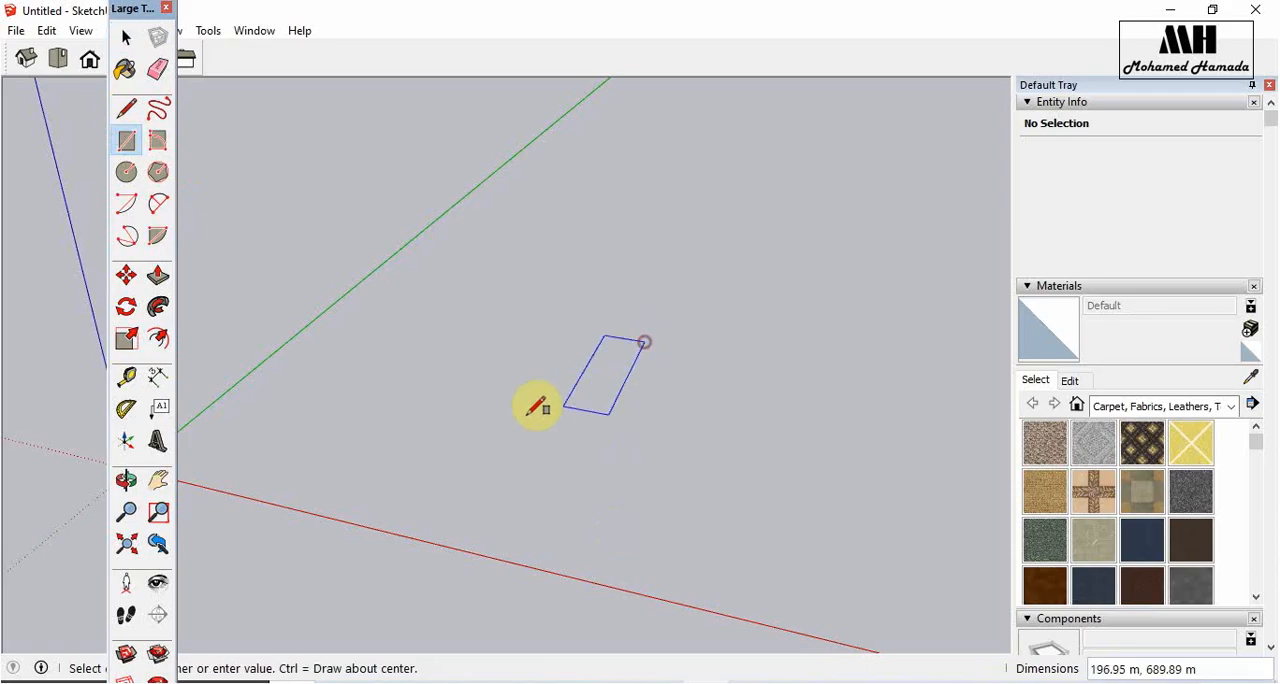
pyautogui.click(445, 411)
pyautogui.click(158, 275)
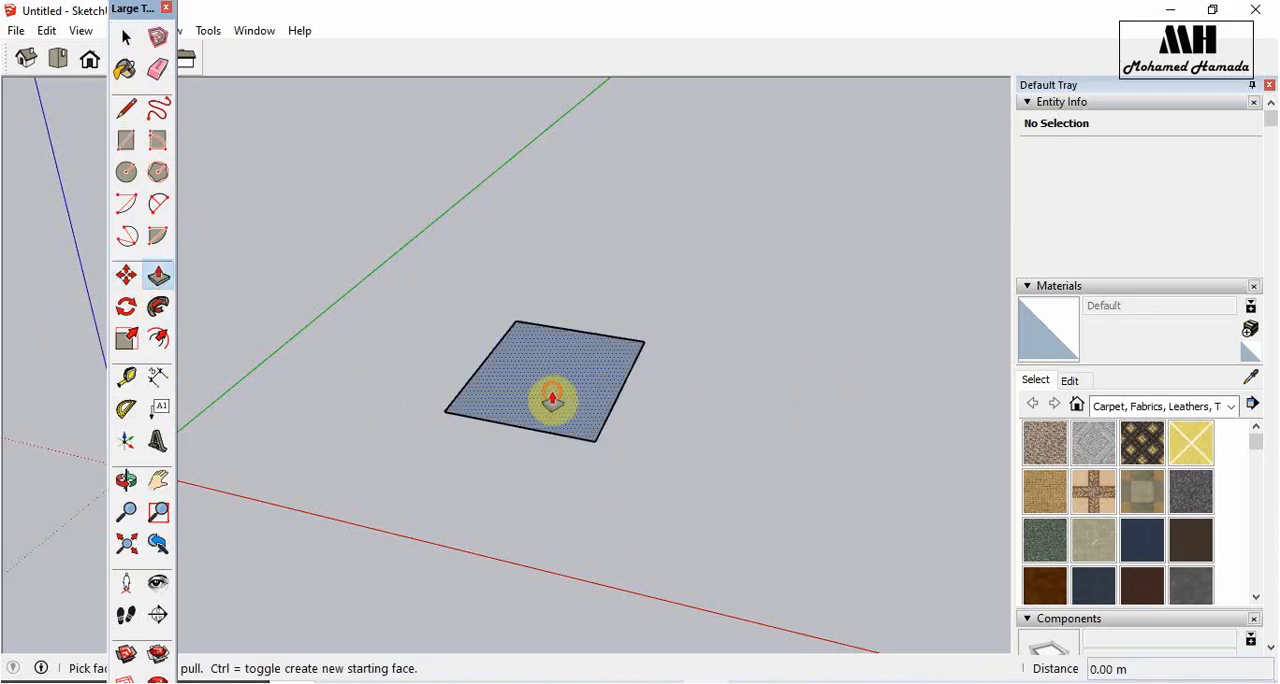
pyautogui.moveTo(551, 394); pyautogui.dragTo(564, 241)
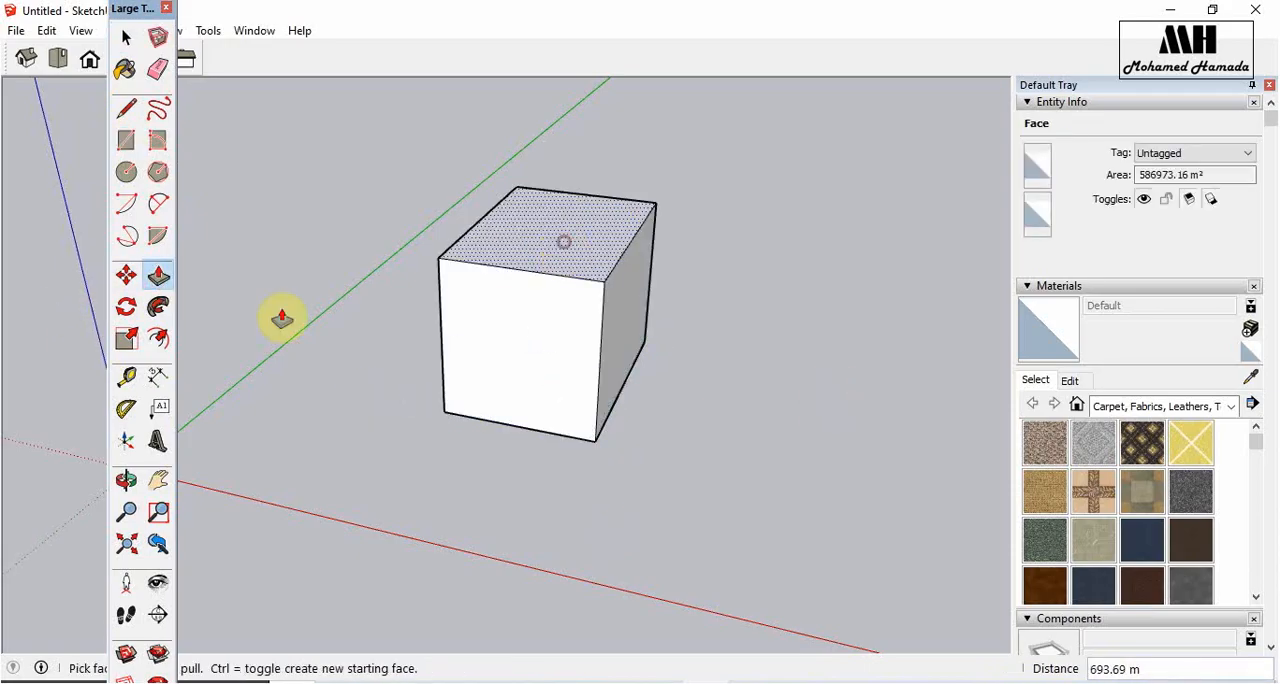
# - Select the entire box and make it a component
pyautogui.click(124, 340)
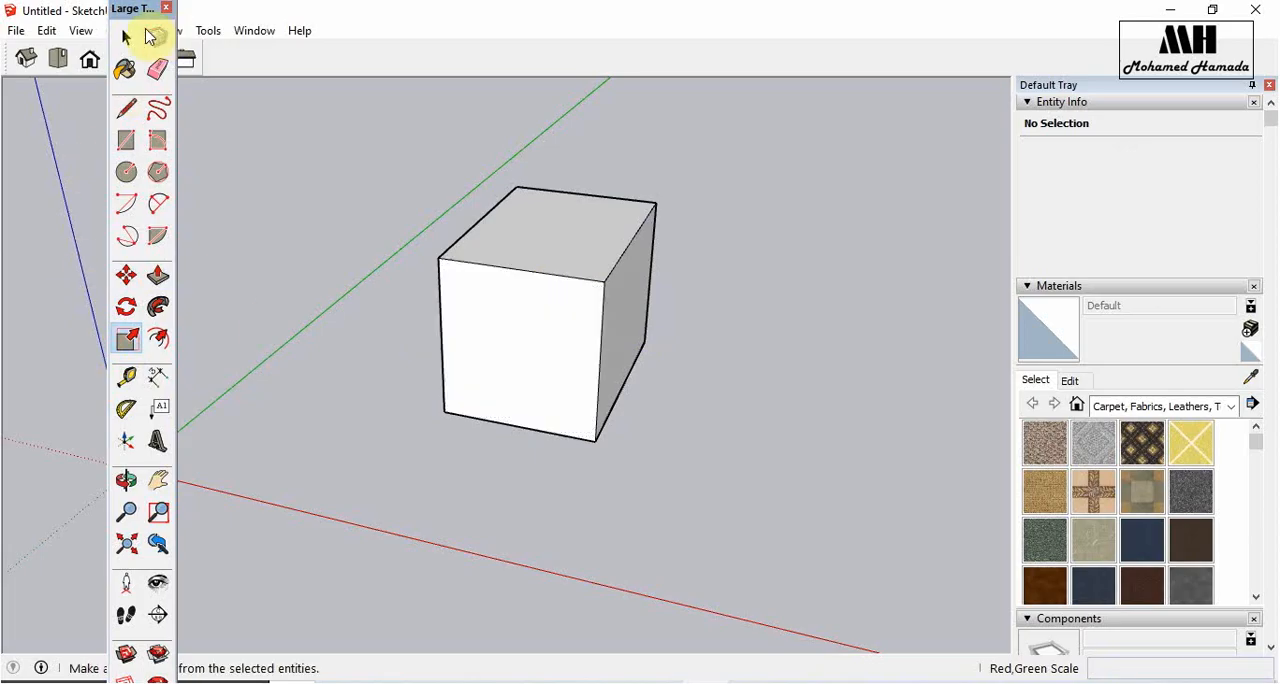
pyautogui.click(128, 36)
pyautogui.moveTo(428, 372); pyautogui.dragTo(343, 506)
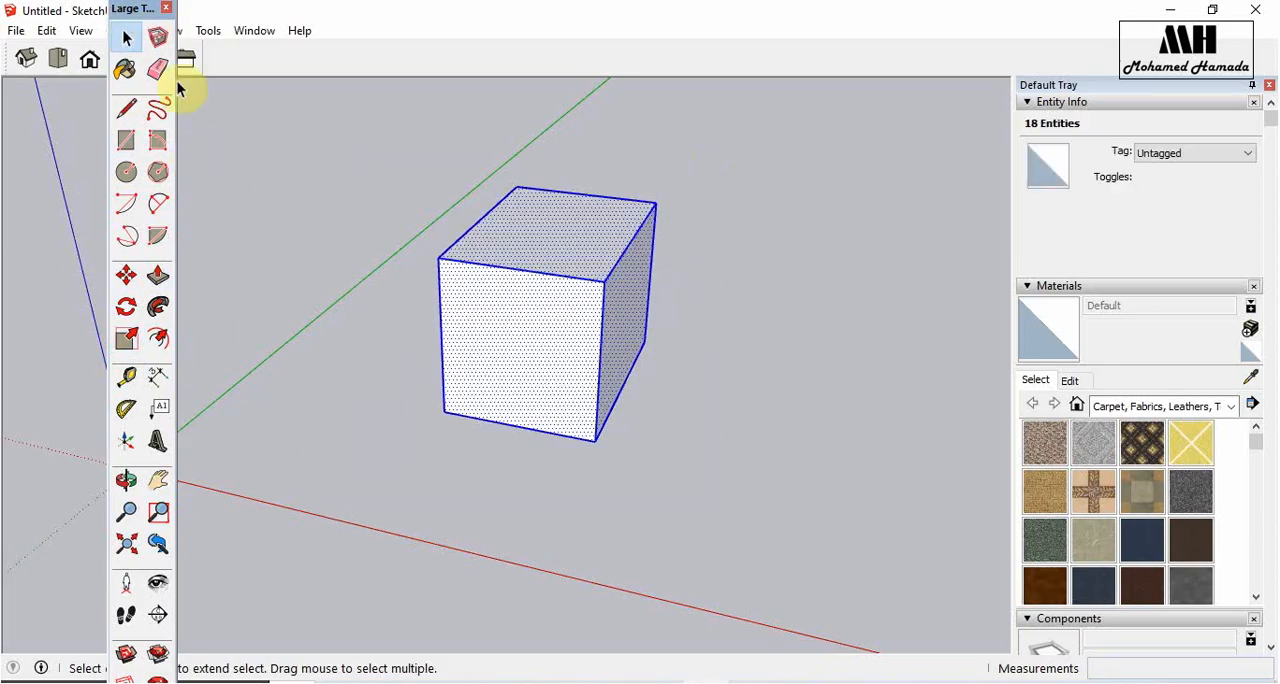
pyautogui.click(158, 37)
pyautogui.click(662, 540)
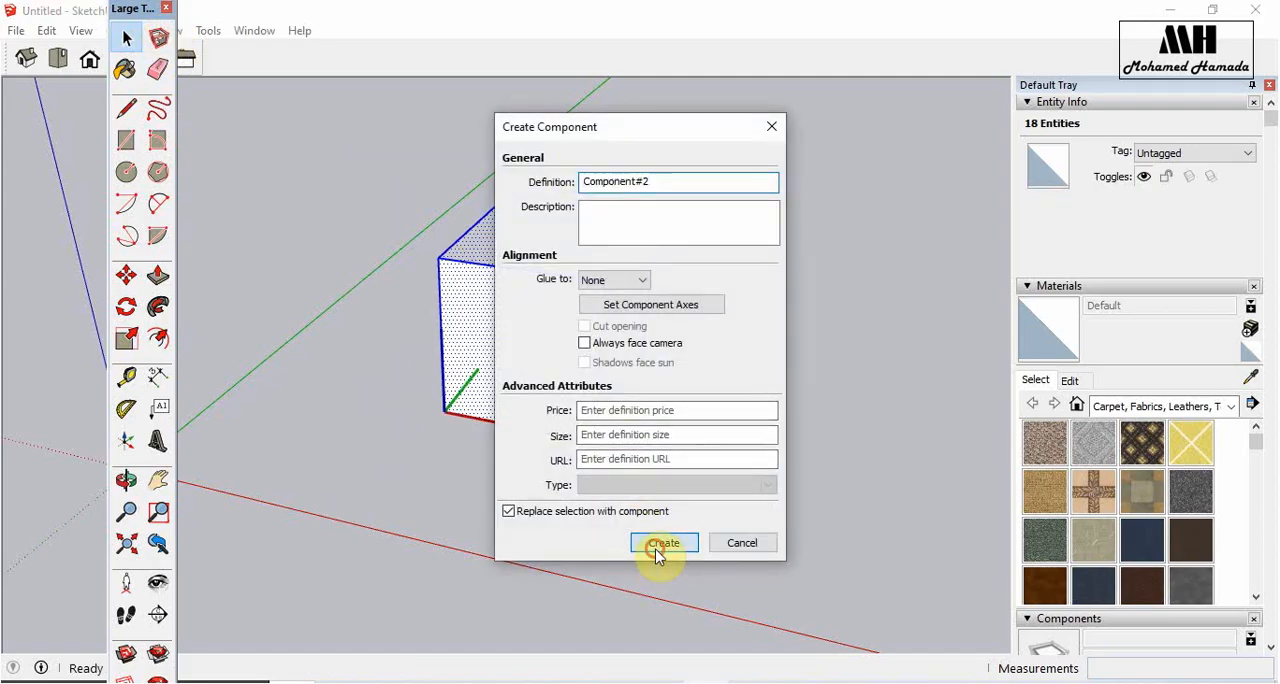
# - Scale the box component down with its grips, finishing with a corner-to-corner scale of 0.57
pyautogui.click(127, 340)
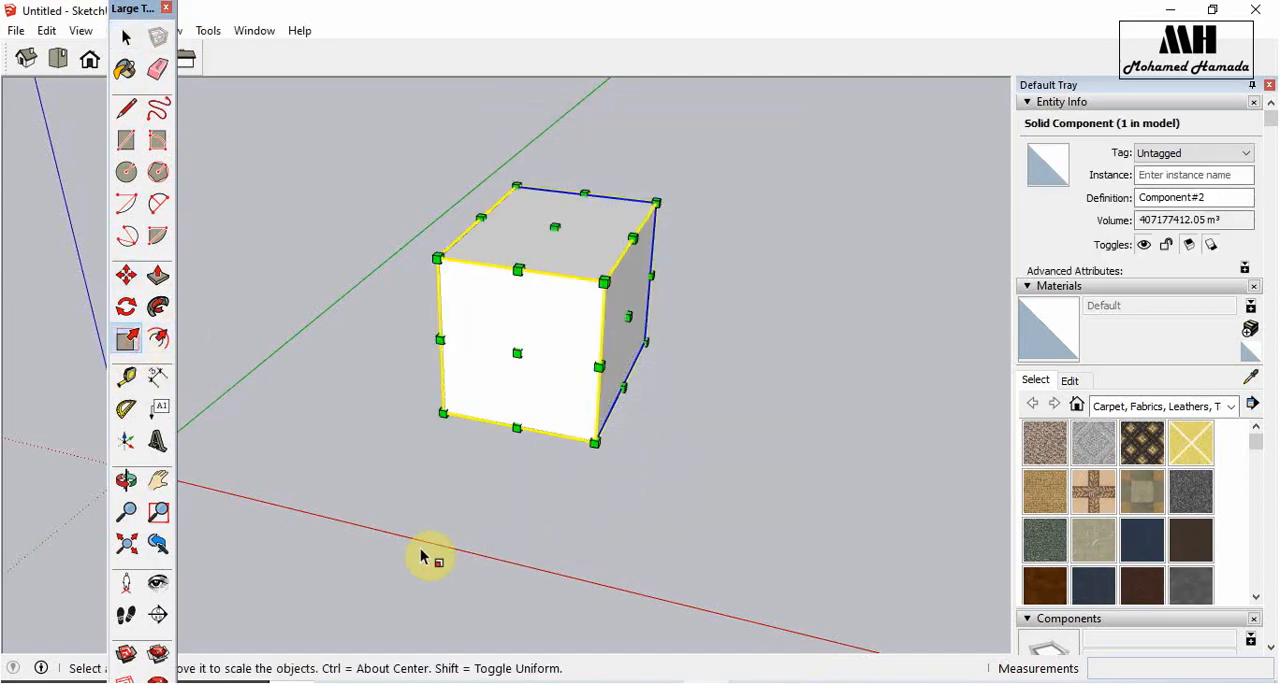
pyautogui.moveTo(555, 405); pyautogui.dragTo(376, 523, button='middle')
pyautogui.moveTo(455, 289); pyautogui.dragTo(481, 323)
pyautogui.moveTo(510, 460); pyautogui.dragTo(564, 366)
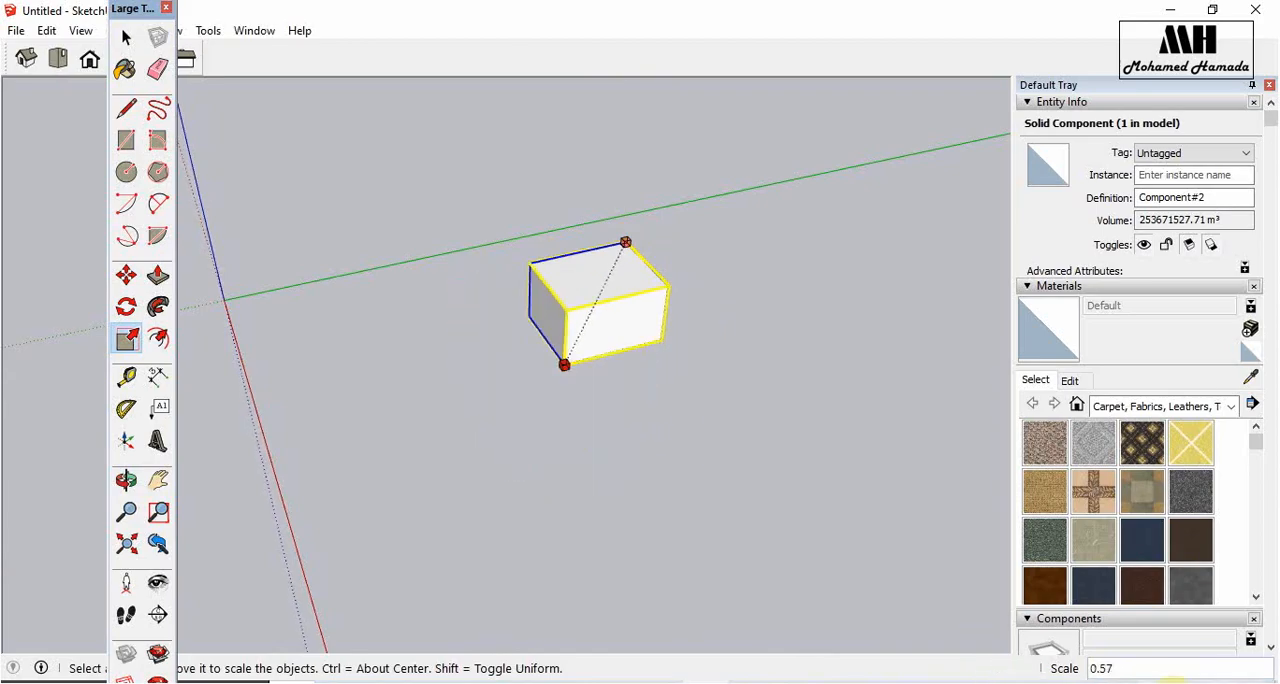
# - Scale the box component uniformly by 1.5 from a corner, and from an edge by 1.5 along green and 0.5 along blue
pyautogui.moveTo(843, 651); pyautogui.dragTo(621, 546)
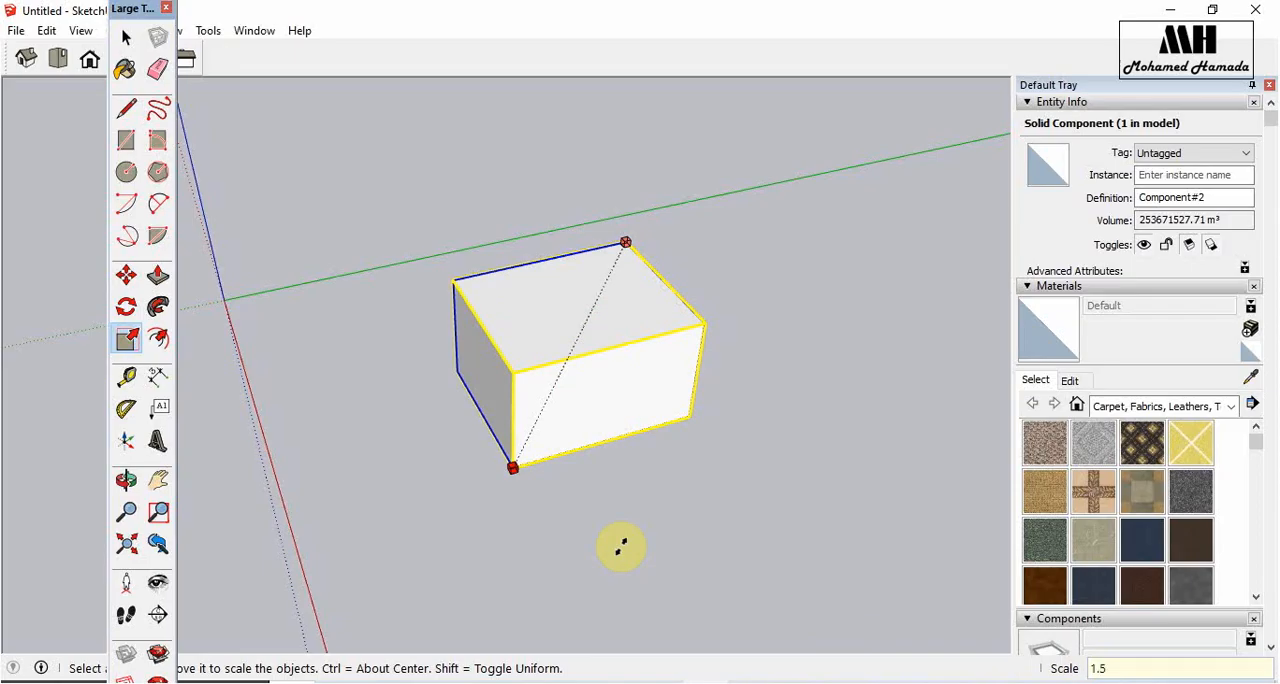
pyautogui.press('Return')
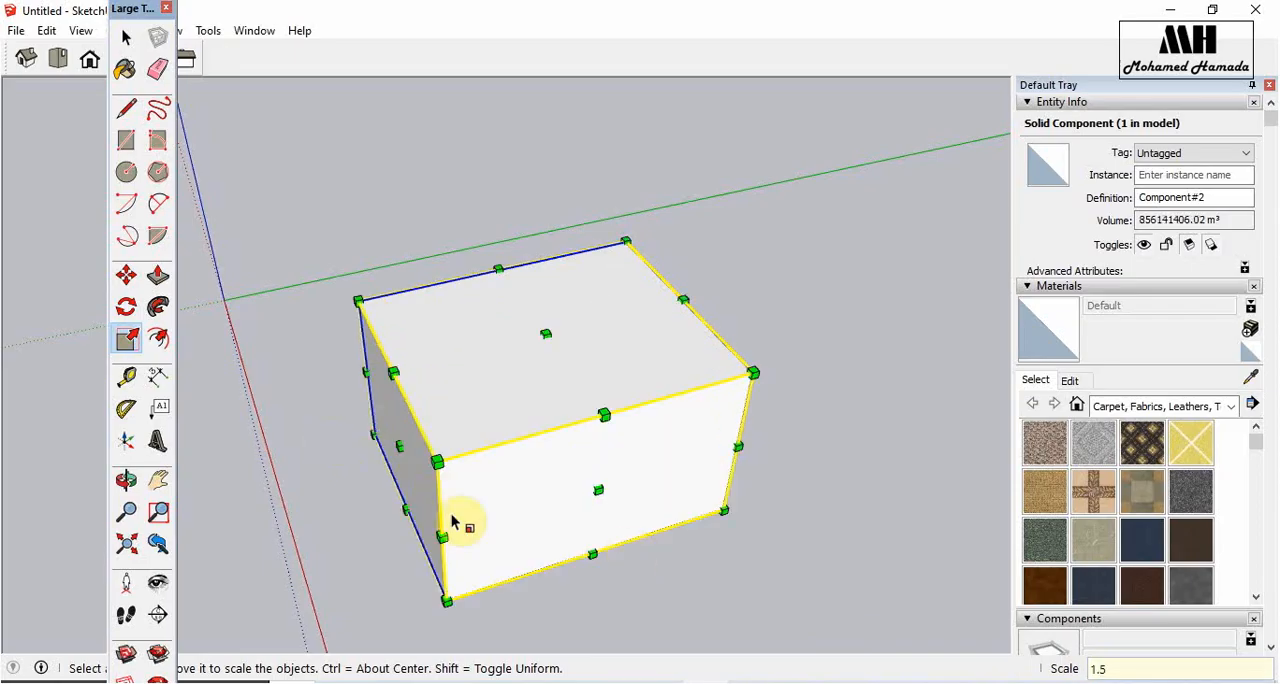
pyautogui.click(400, 507)
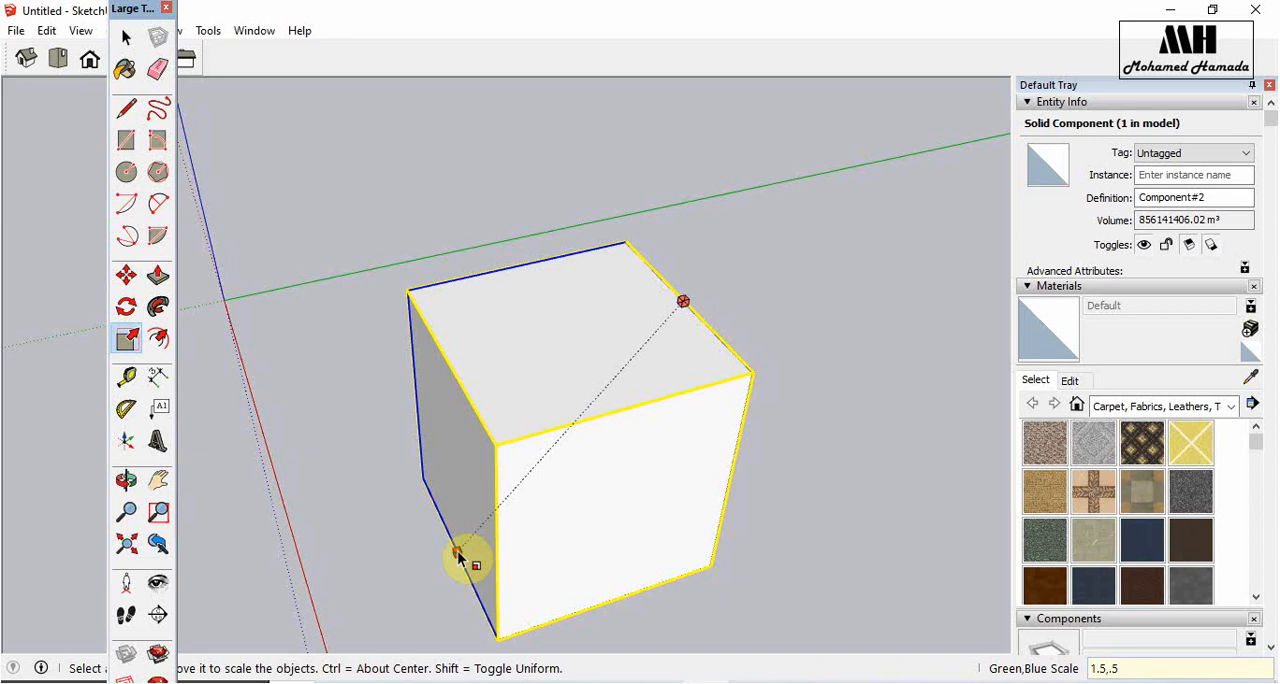
pyautogui.press('Return')
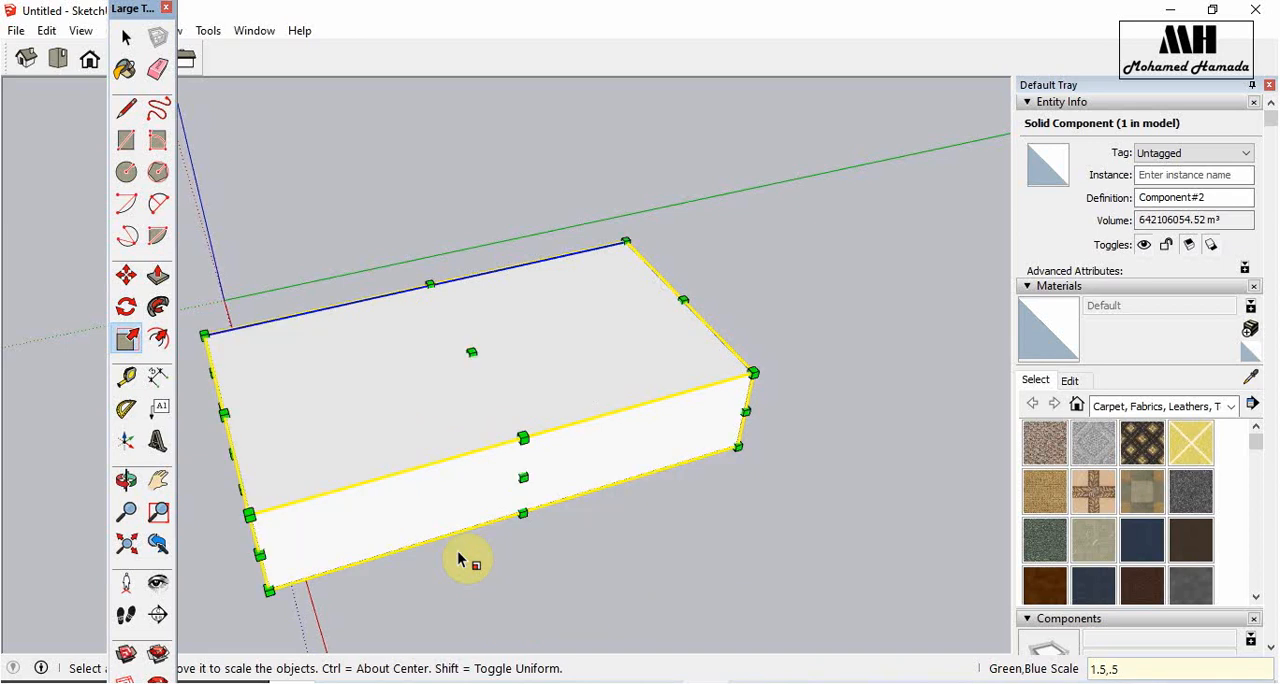
# - Scale the box component from its edge grips along the red and blue axes, finishing with factors of 2.00 and 5.50
pyautogui.scroll(-4, 563, 378)
pyautogui.click(685, 453)
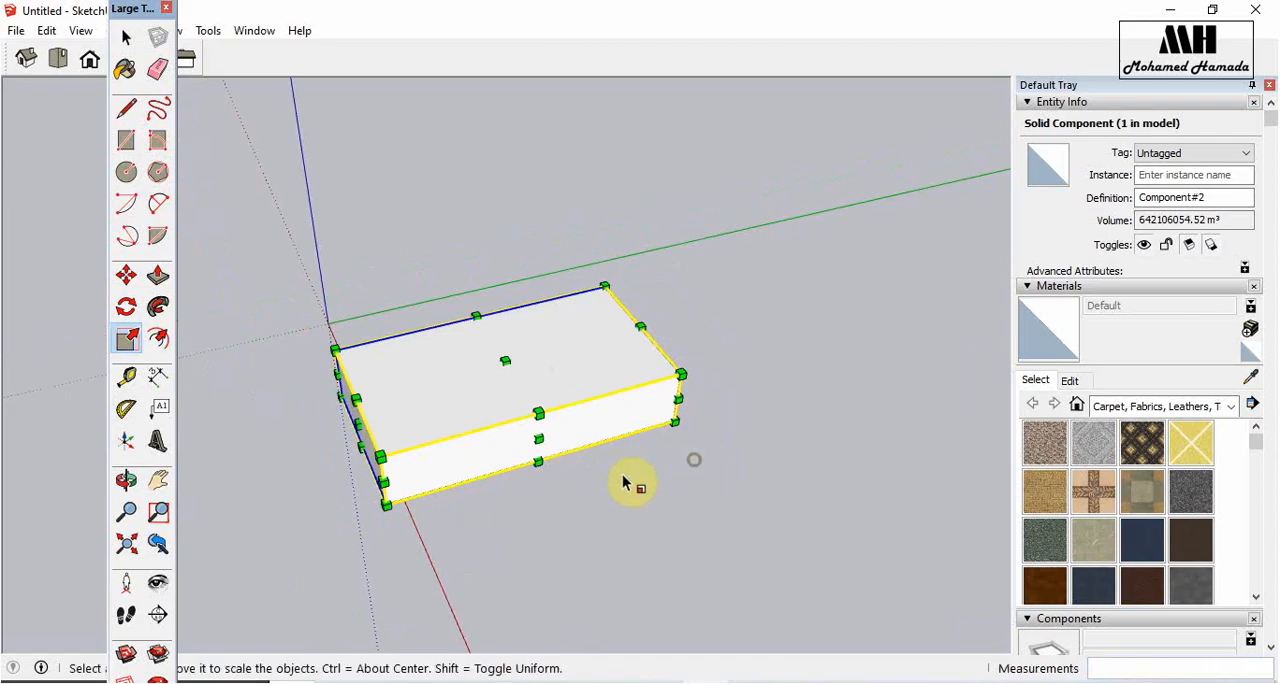
pyautogui.moveTo(358, 450); pyautogui.dragTo(631, 272)
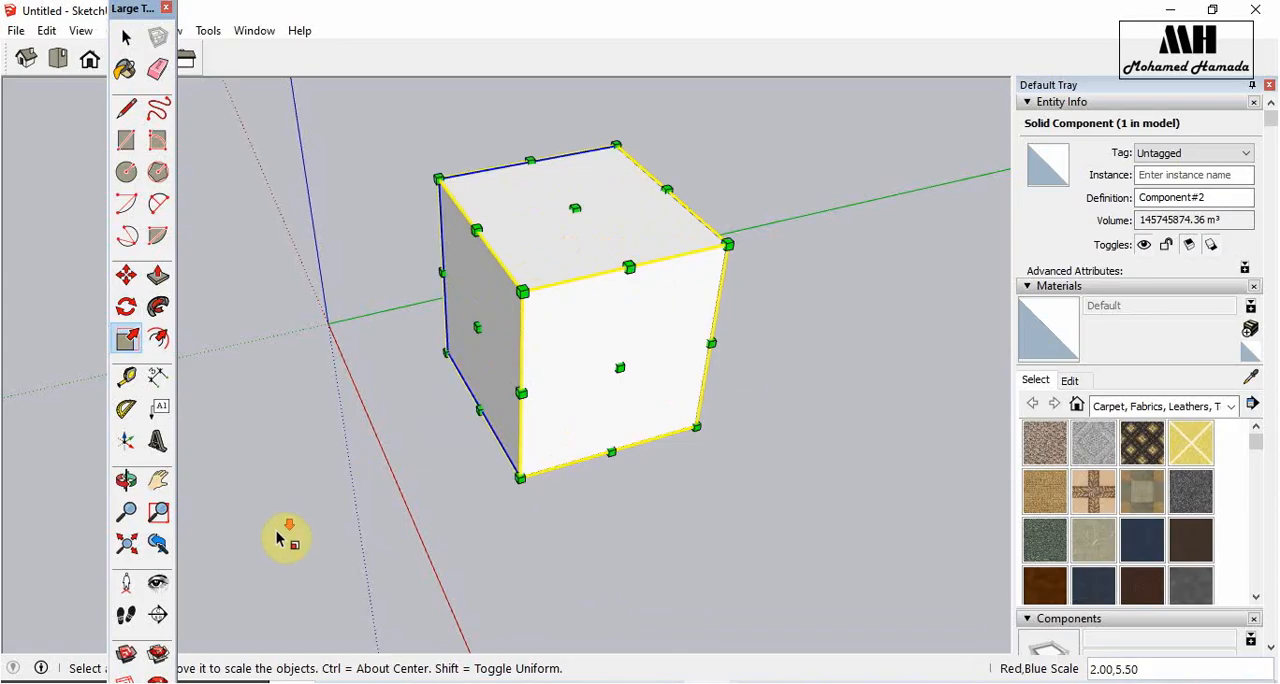
# - Draw a ground circle of about 1173 m radius beside the box and pull it up about 1670 m into a cylinder
pyautogui.scroll(-2, 286, 537)
pyautogui.click(138, 175)
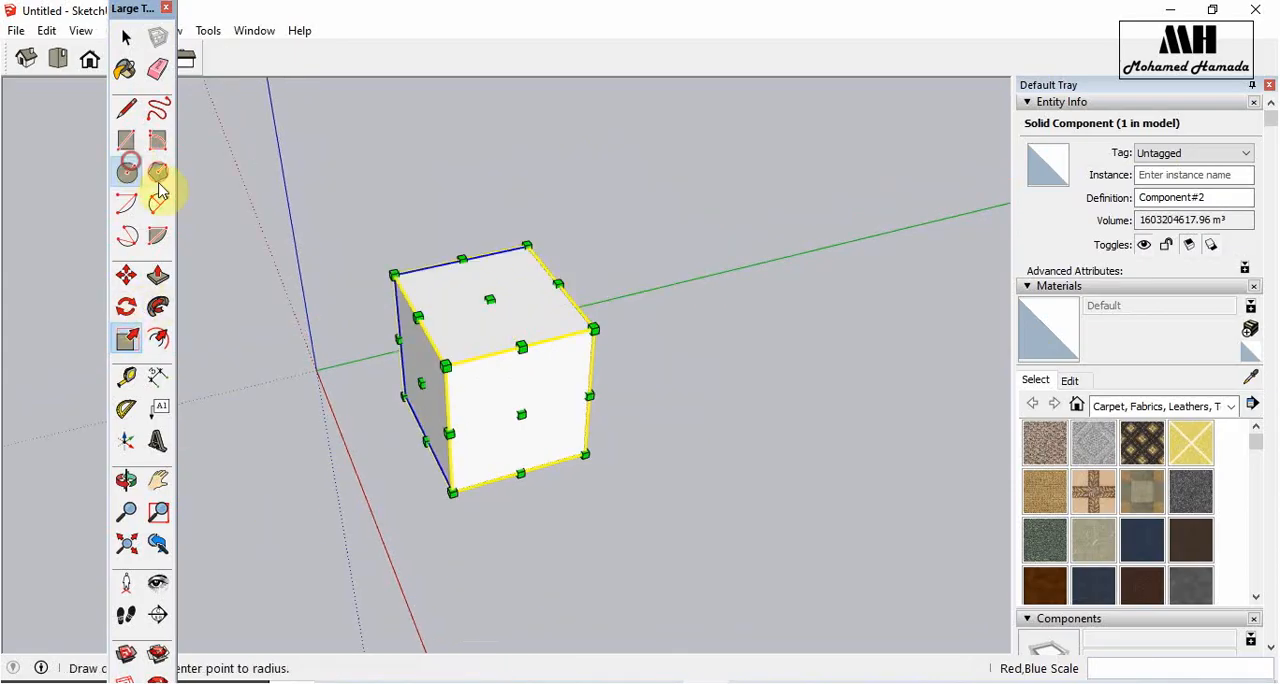
pyautogui.click(838, 439)
pyautogui.click(813, 527)
pyautogui.click(133, 280)
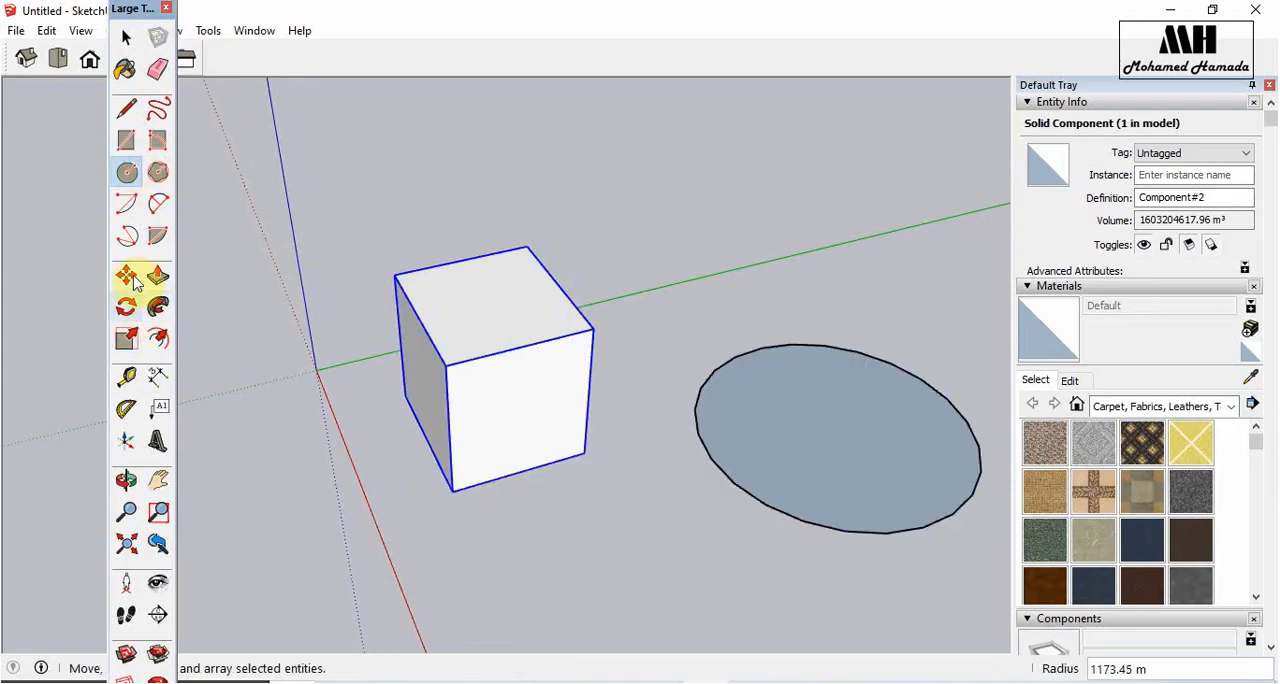
pyautogui.click(158, 275)
pyautogui.moveTo(837, 426); pyautogui.dragTo(861, 255)
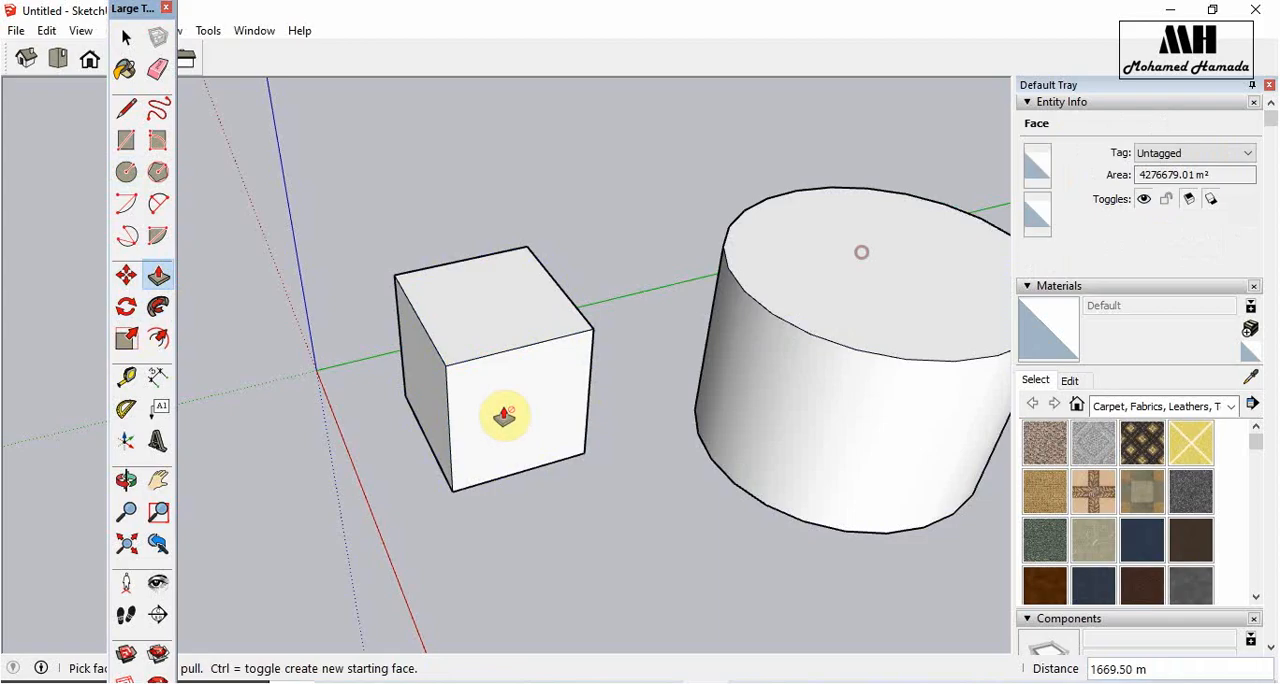
pyautogui.click(130, 340)
pyautogui.scroll(-2, 282, 562)
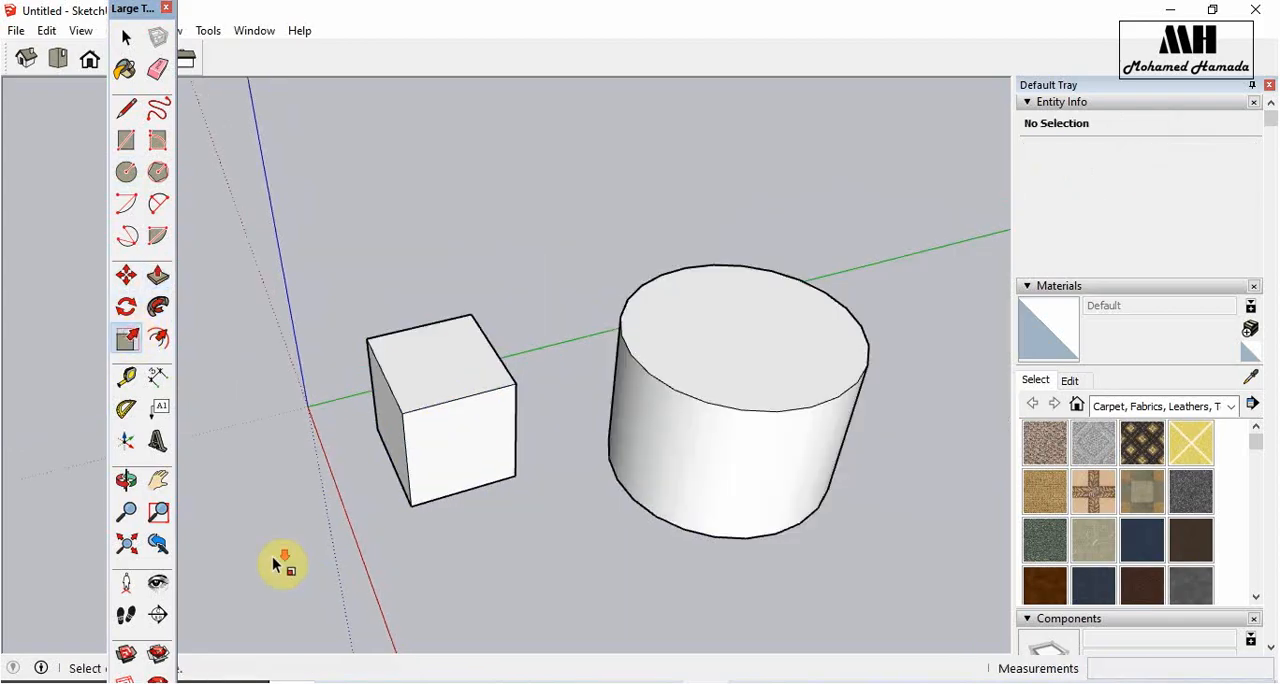
pyautogui.click(730, 408)
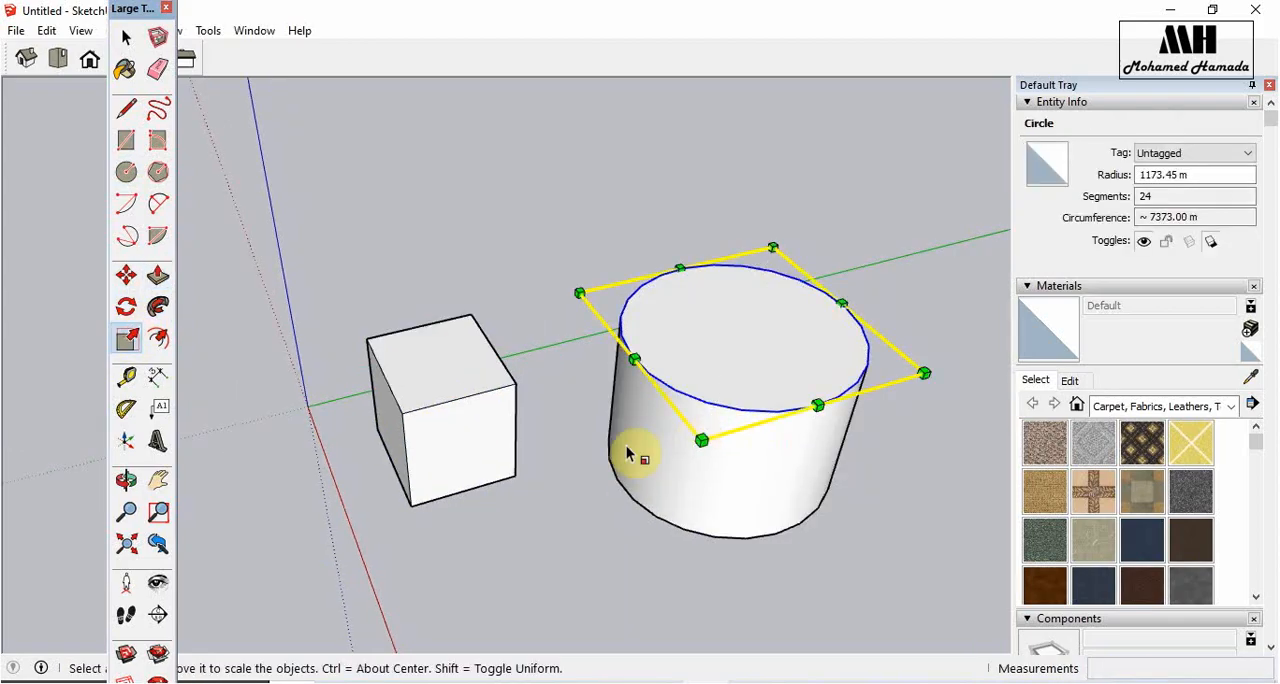
# - Select the entire cylinder and make it a component with the default settings
pyautogui.click(126, 37)
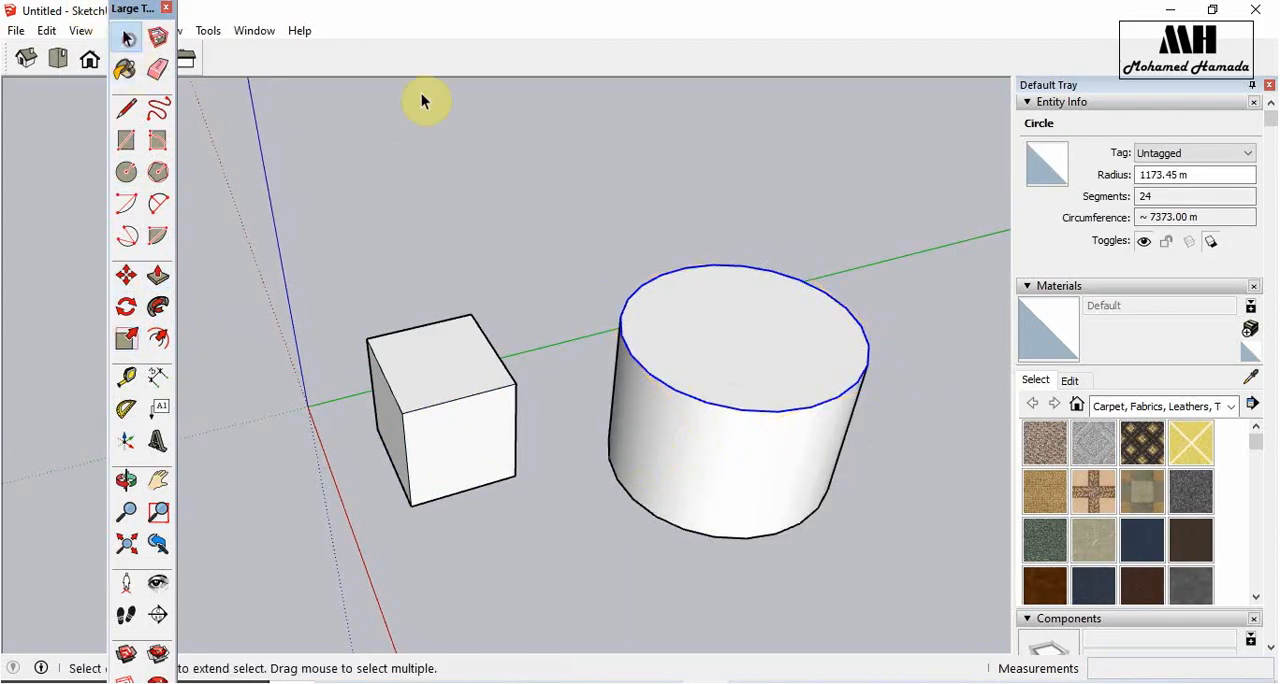
pyautogui.moveTo(860, 158); pyautogui.dragTo(573, 600)
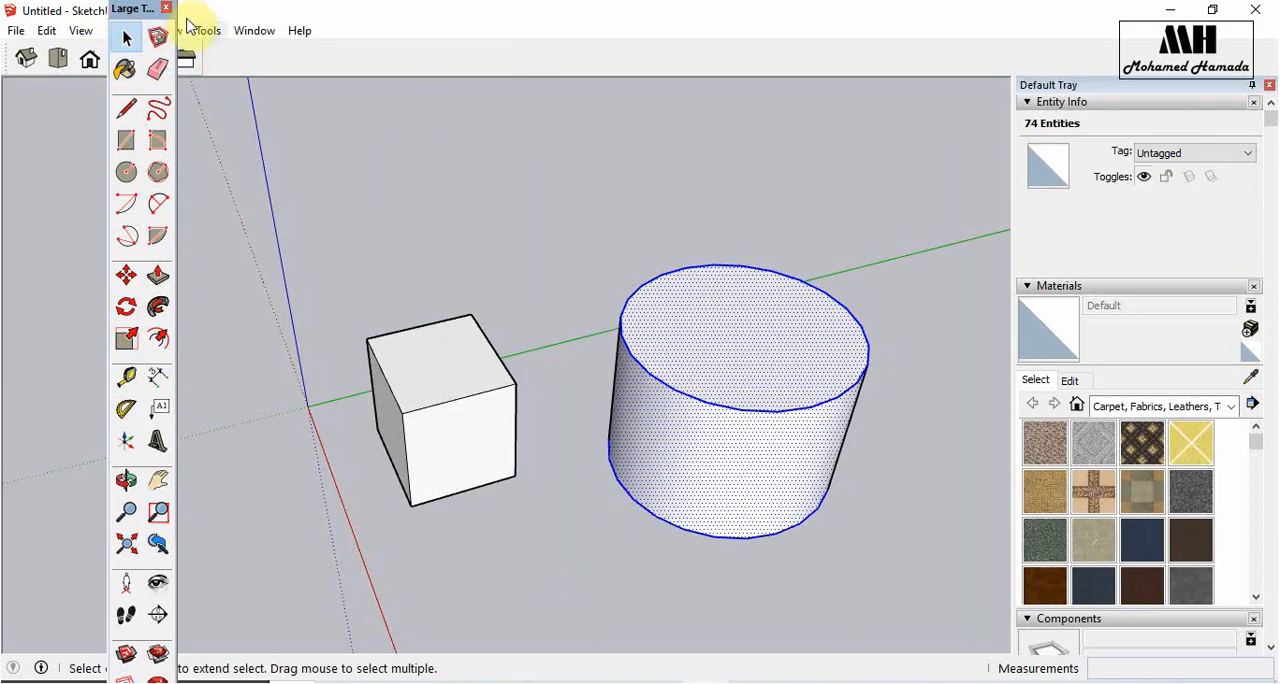
pyautogui.click(158, 38)
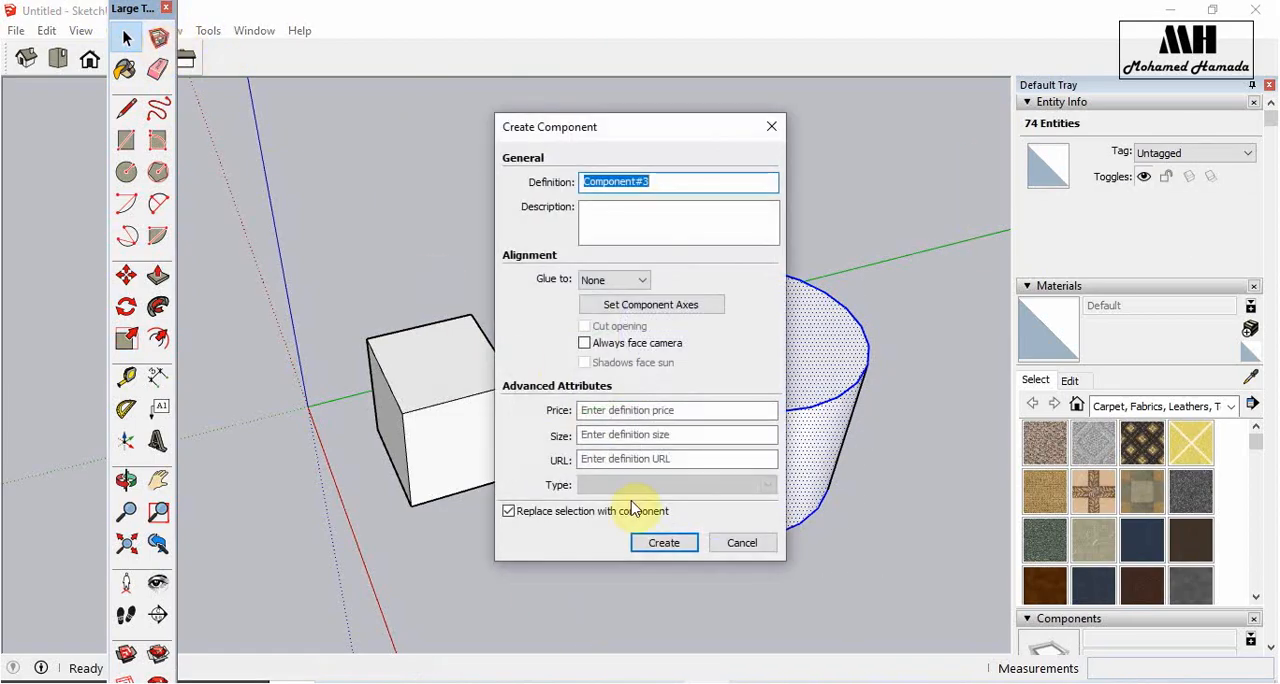
pyautogui.click(663, 546)
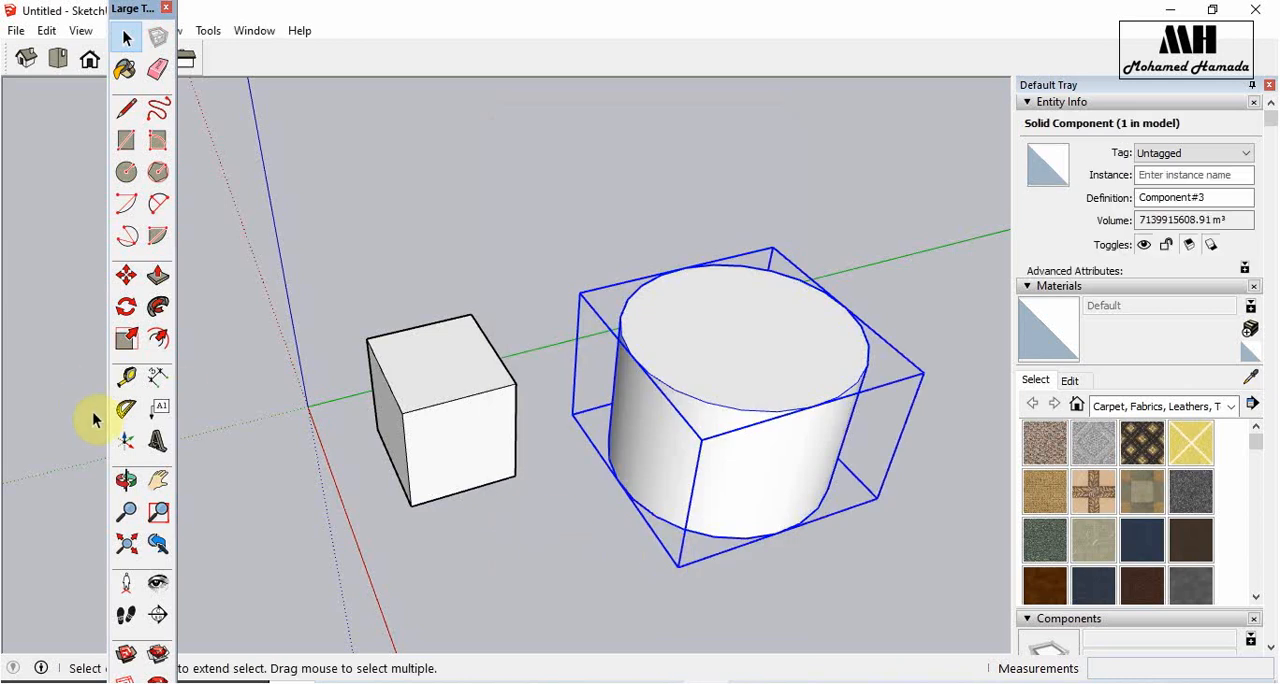
# - Scale the cylinder component down uniformly from a lower corner, finishing with a factor of about 0.58
pyautogui.click(125, 340)
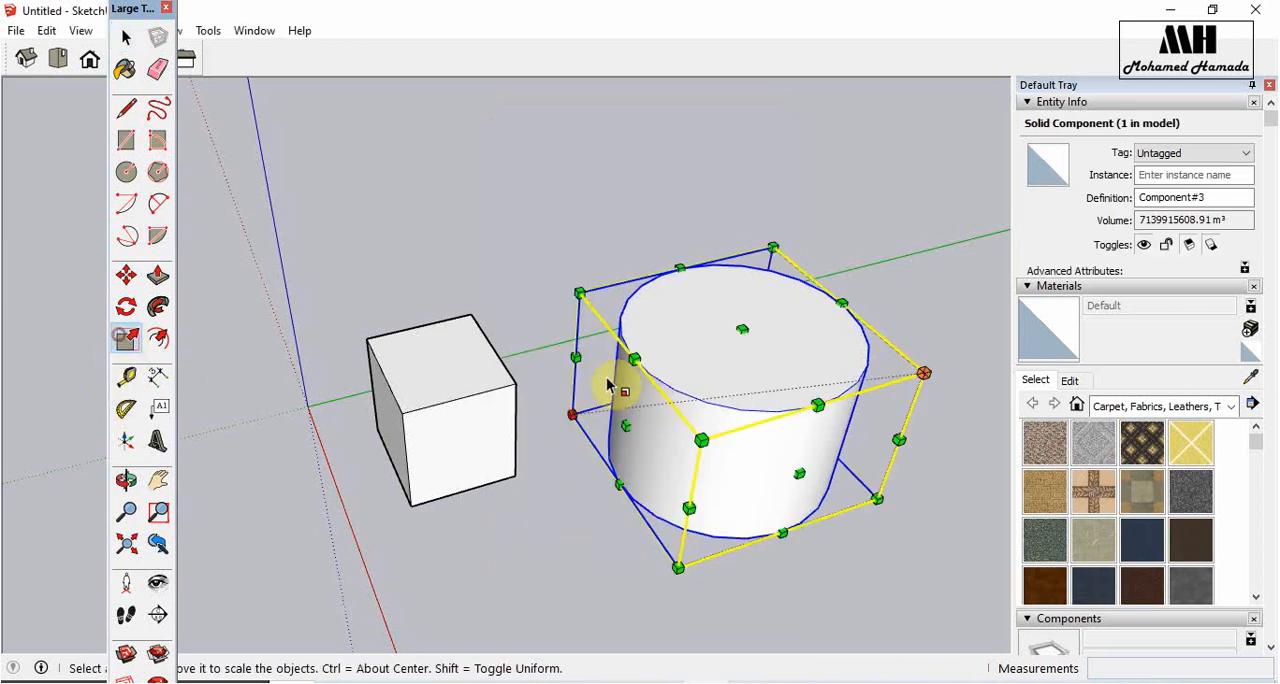
pyautogui.click(676, 565)
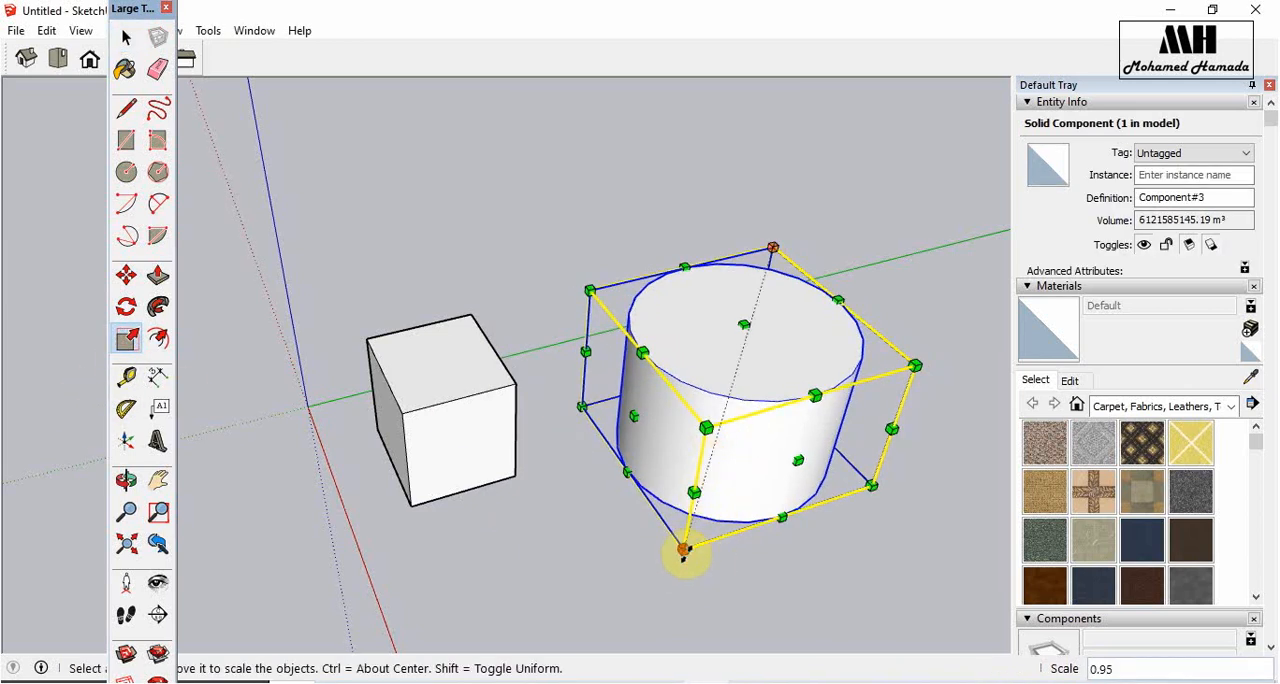
pyautogui.click(738, 415)
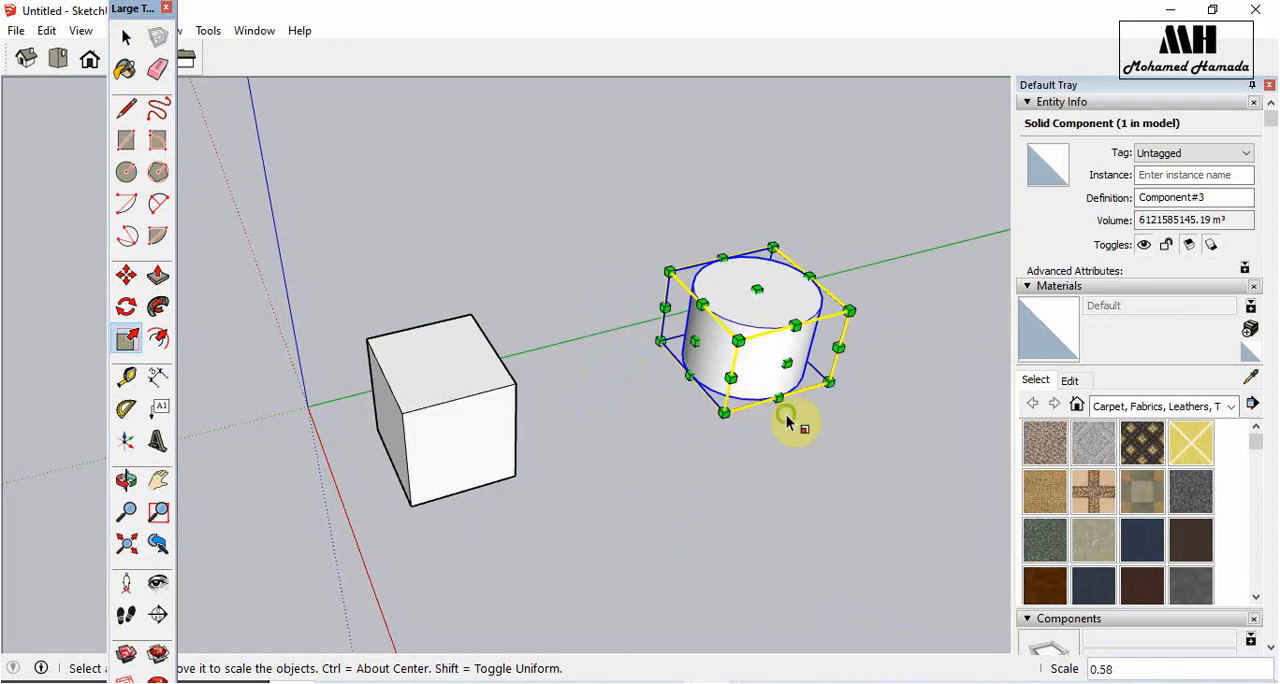
# - Scale the cylinder component along red and blue from its edge grips, finishing with factors of about 1.00 and 2.36
pyautogui.moveTo(786, 420); pyautogui.dragTo(405, 385, button='middle')
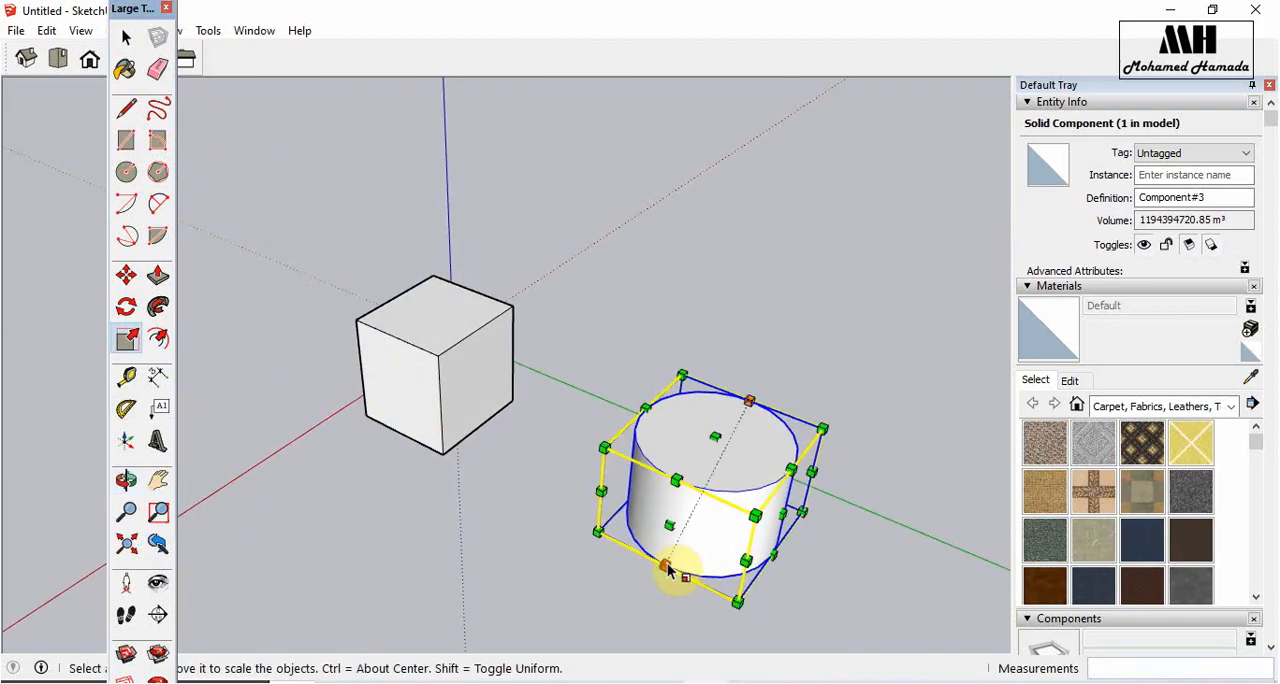
pyautogui.click(668, 567)
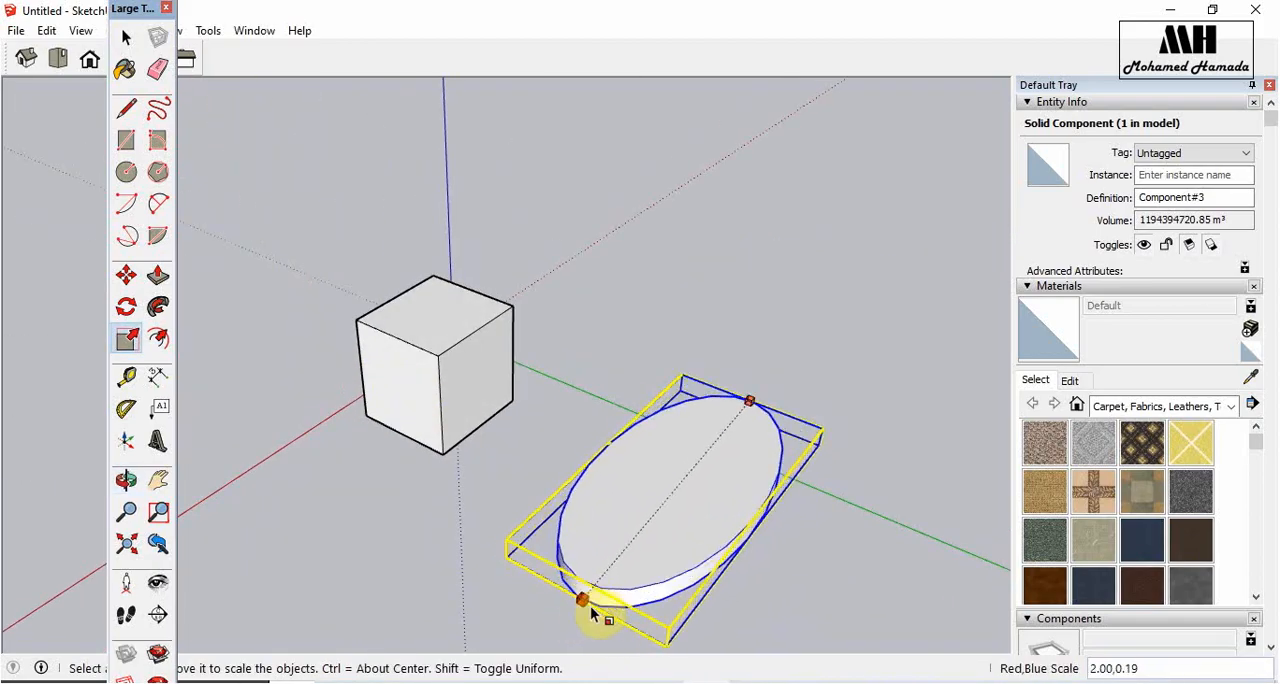
pyautogui.click(600, 614)
pyautogui.moveTo(600, 614); pyautogui.dragTo(771, 543, button='middle')
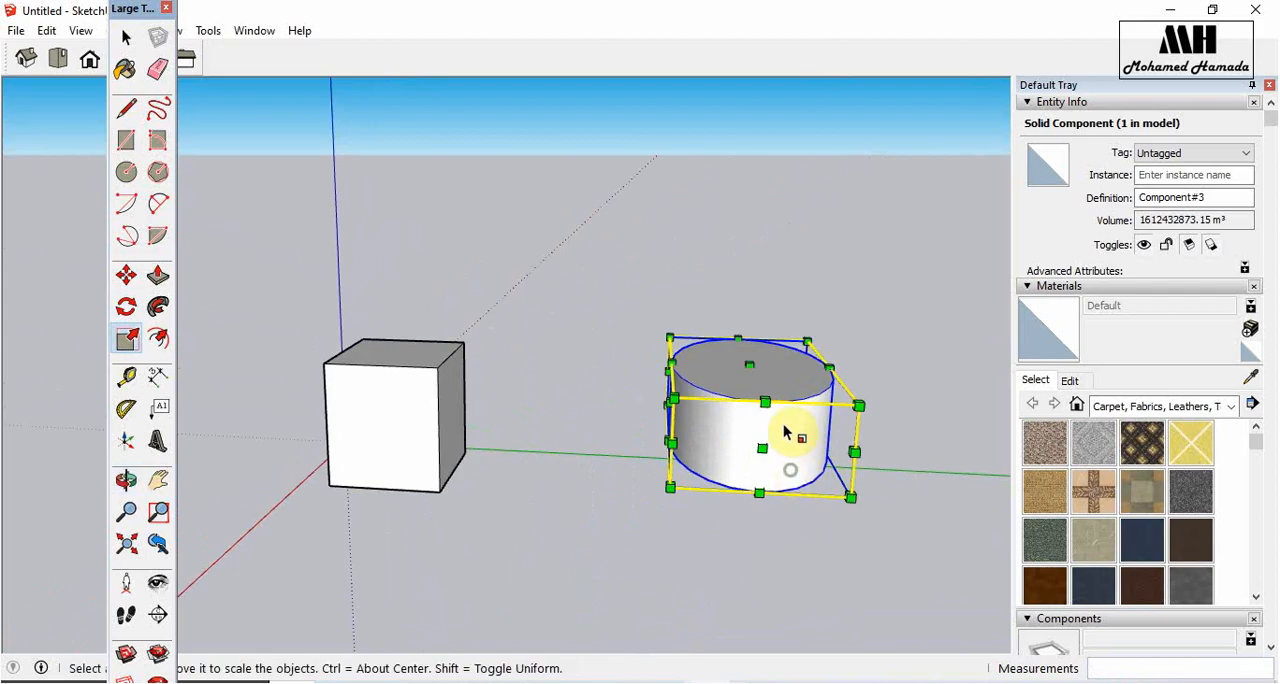
pyautogui.click(768, 410)
pyautogui.click(778, 265)
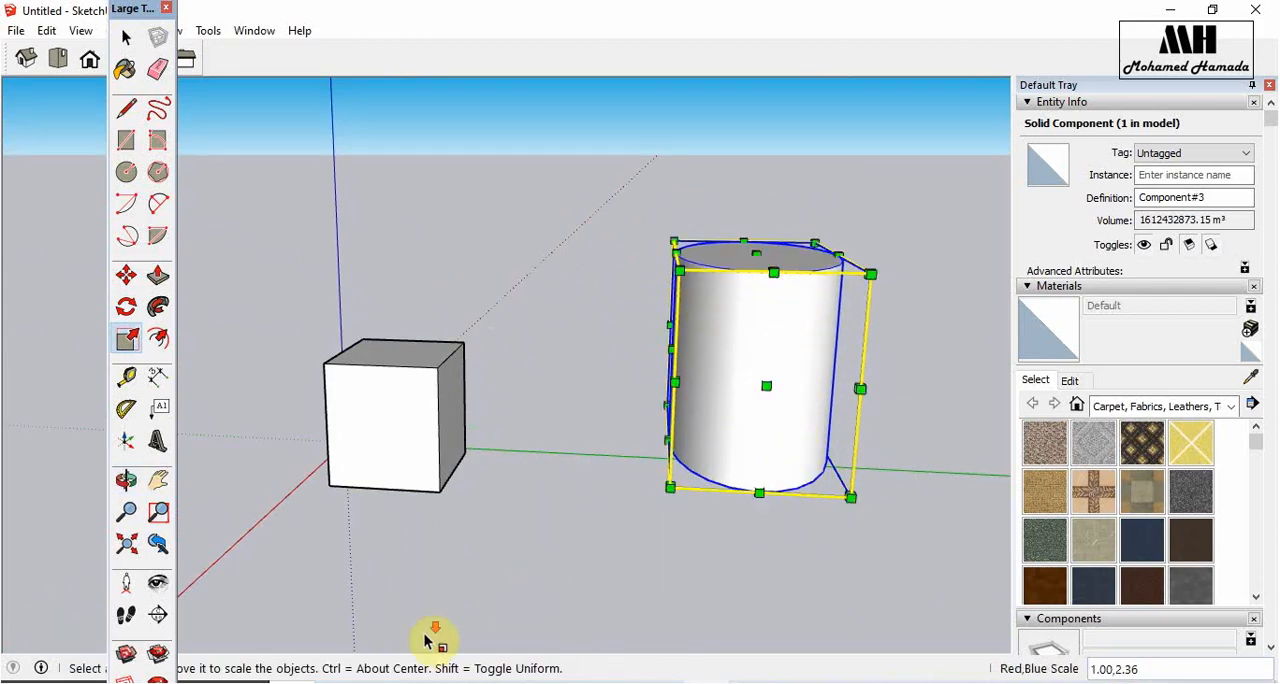
# - Stretch the cylinder component along the green axis from an upper edge grip, keeping the blue factor at 1.00
pyautogui.moveTo(429, 629); pyautogui.dragTo(690, 533, button='middle')
pyautogui.moveTo(851, 472); pyautogui.dragTo(569, 449, button='middle')
pyautogui.click(589, 477)
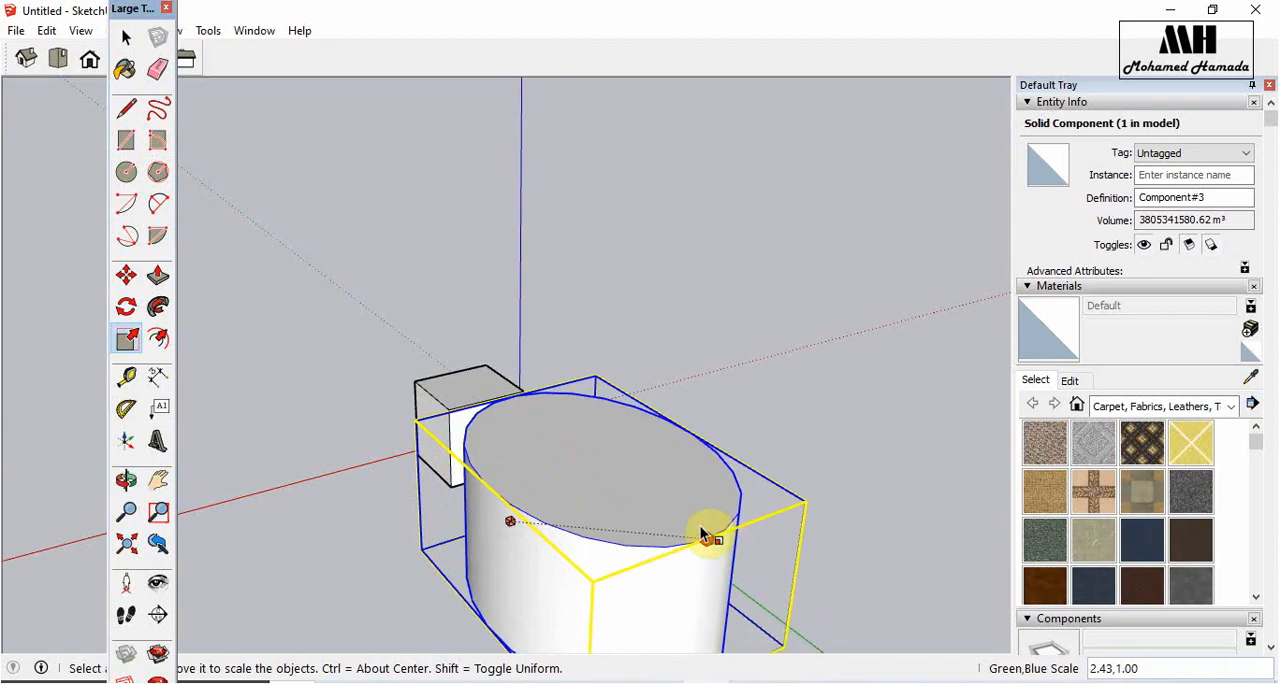
pyautogui.click(663, 504)
# - Scale the cylinder component down uniformly from a lower corner by a factor of about 0.88
pyautogui.moveTo(864, 531); pyautogui.dragTo(908, 537)
pyautogui.press('s')
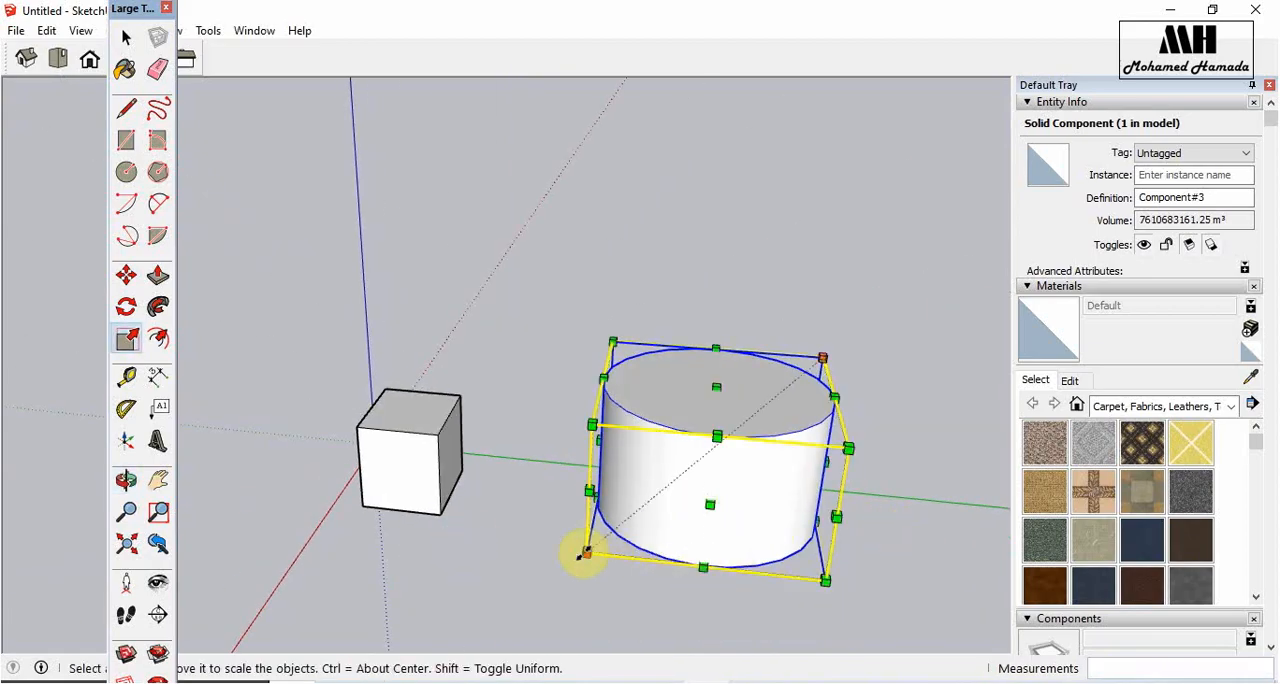
pyautogui.moveTo(585, 551); pyautogui.dragTo(622, 533)
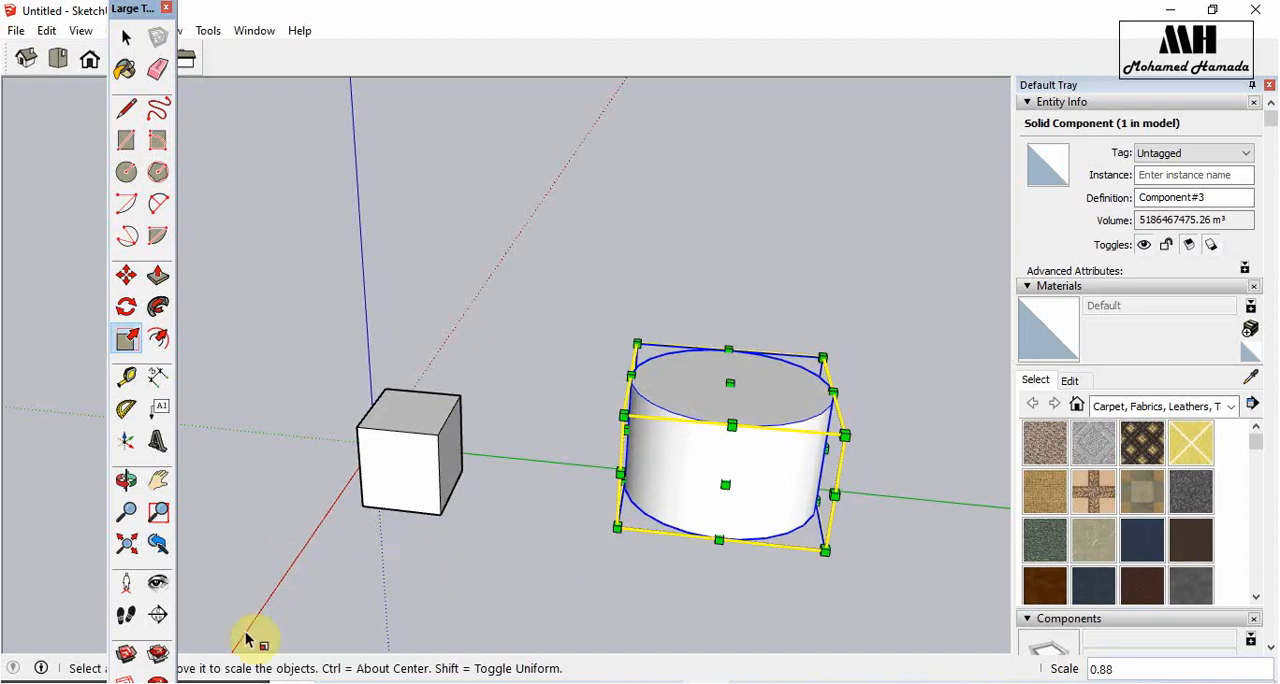
pyautogui.click(215, 682)
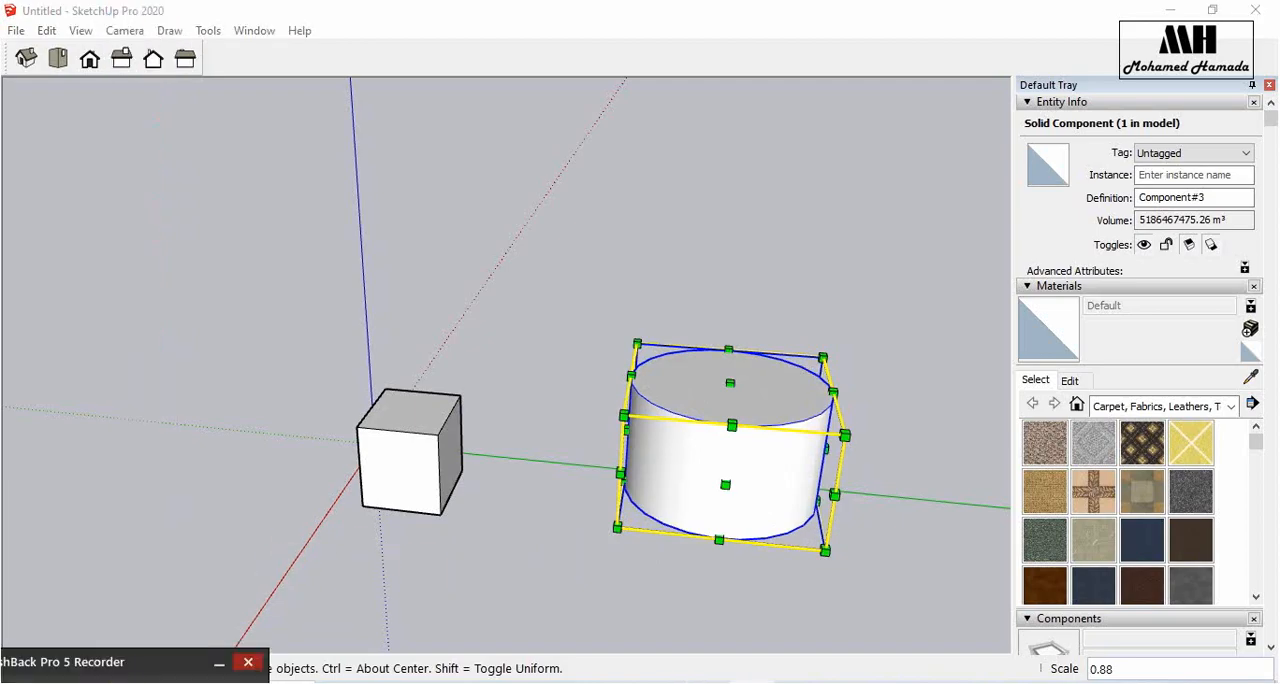